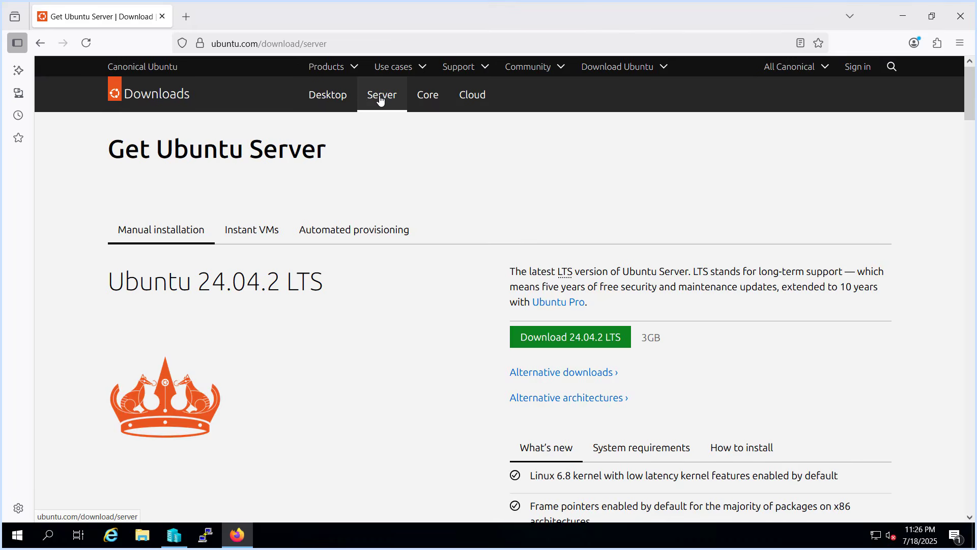
Download the Ubuntu Server 24.04.2 LTS installer image, check it in the Downloads folder, and close that folder
{"action": "left_click", "coordinate": [571, 337]}
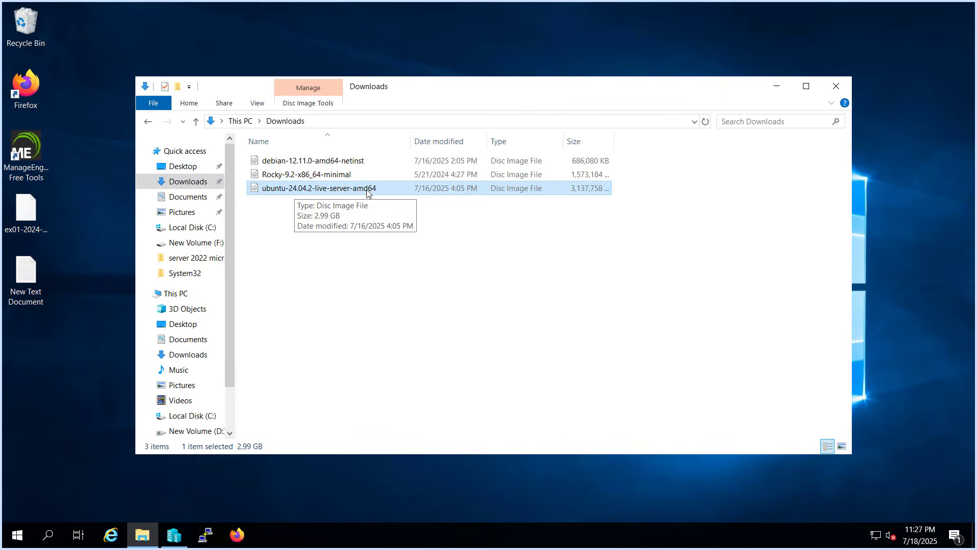
{"action": "left_click", "coordinate": [419, 230]}
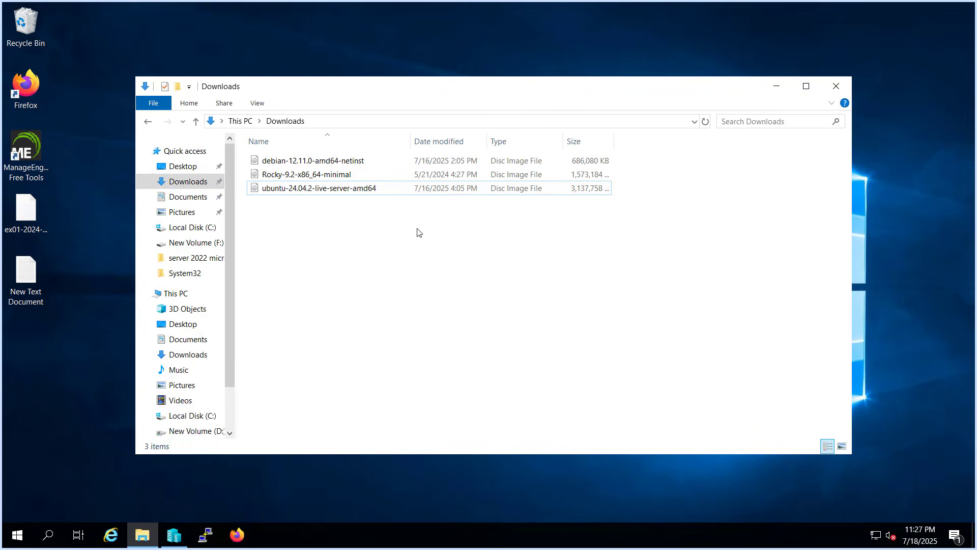
{"action": "left_click", "coordinate": [836, 86]}
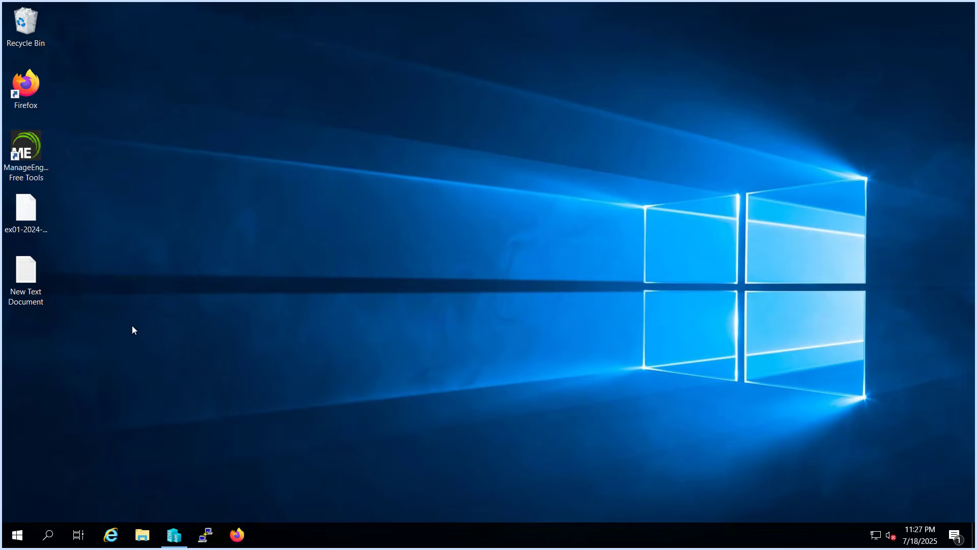
Switch to Hyper-V Manager and start a new virtual machine on DELL-420 named "Ubuntu - HAProxy"
{"action": "left_click", "coordinate": [175, 536]}
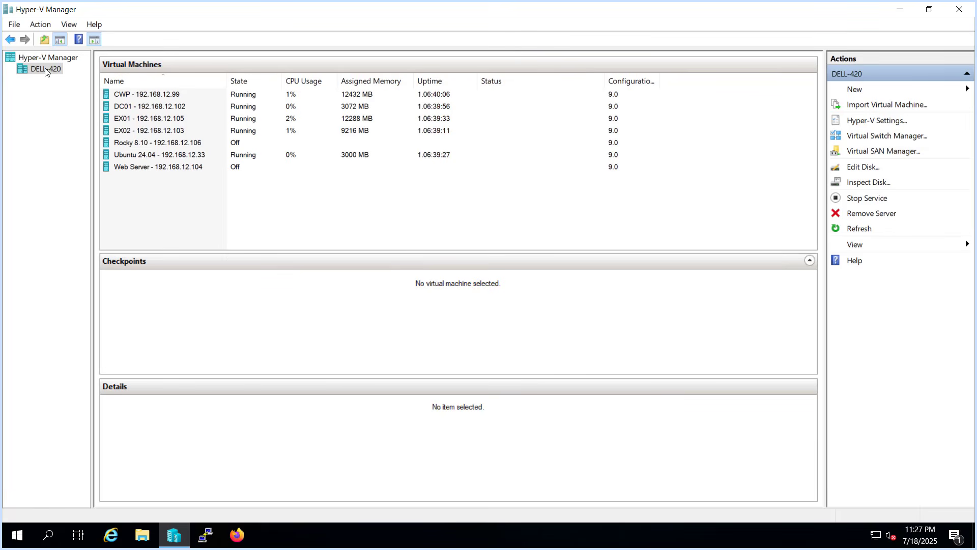
{"action": "right_click", "coordinate": [45, 70]}
{"action": "mouse_move", "coordinate": [94, 77]}
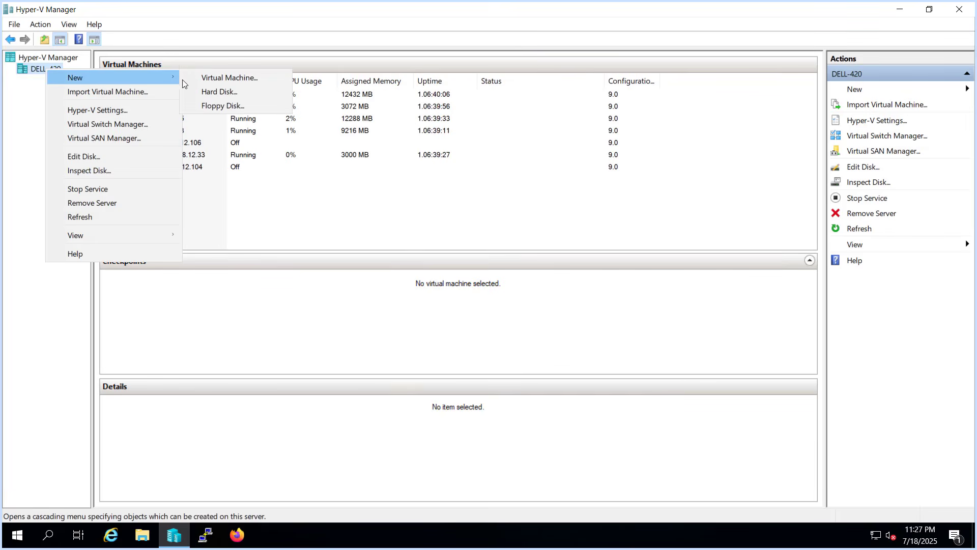
{"action": "left_click", "coordinate": [219, 78]}
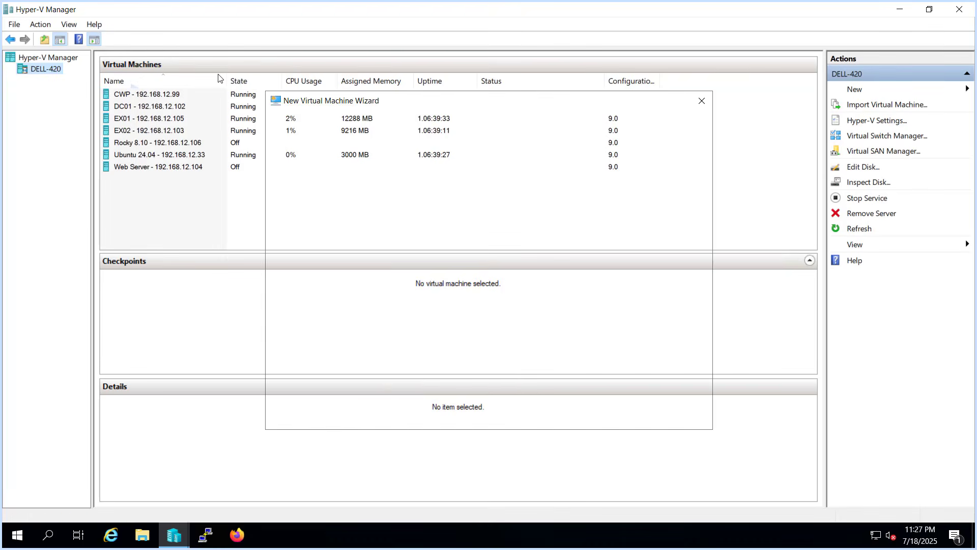
{"action": "left_click", "coordinate": [572, 410]}
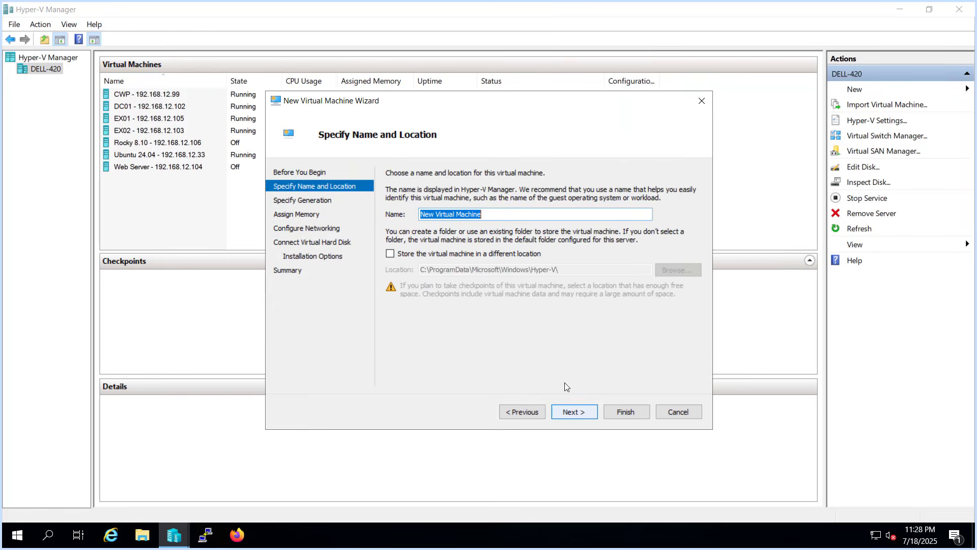
{"action": "type", "text": "Ubuntu - HAProxy"}
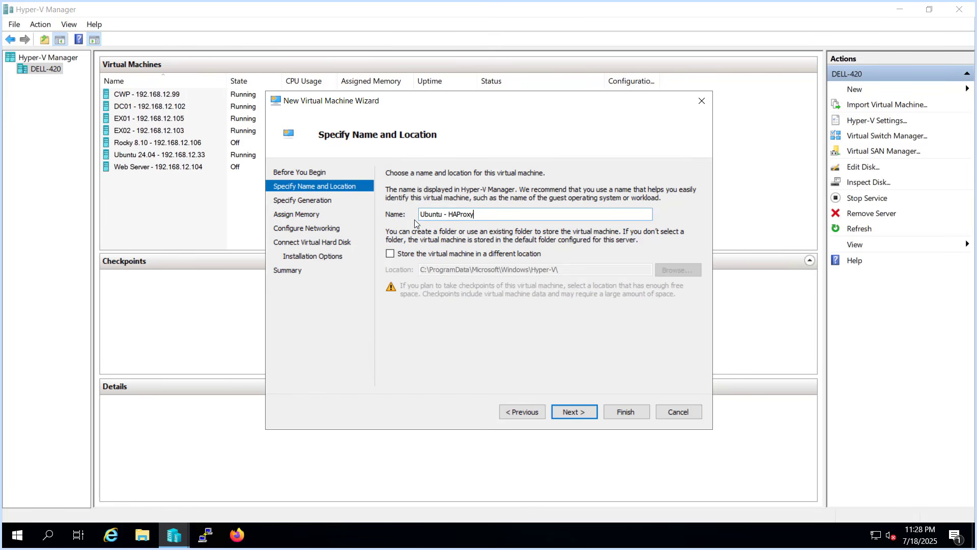
Store the virtual machine in a different location, using a new folder named haproxy on New Volume (D:)
{"action": "left_click", "coordinate": [390, 254]}
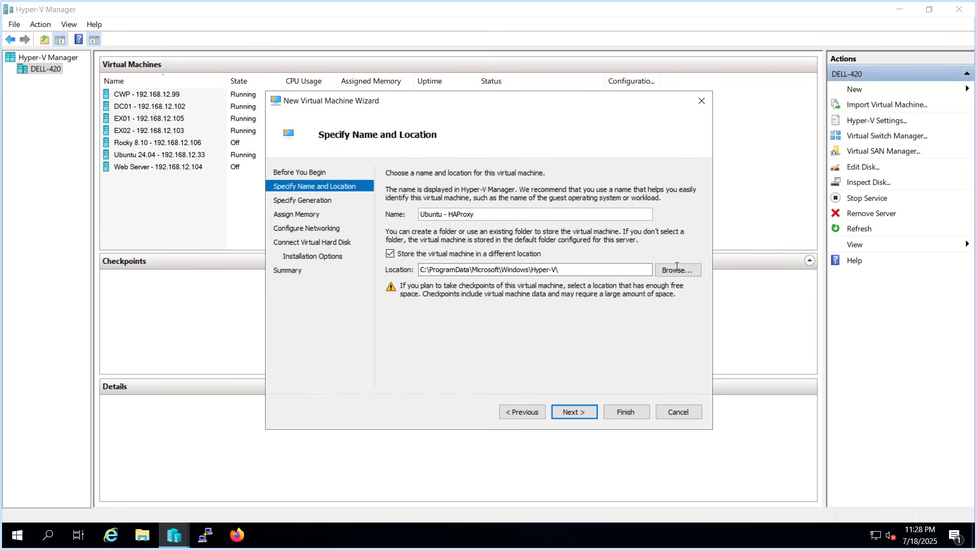
{"action": "left_click", "coordinate": [678, 270]}
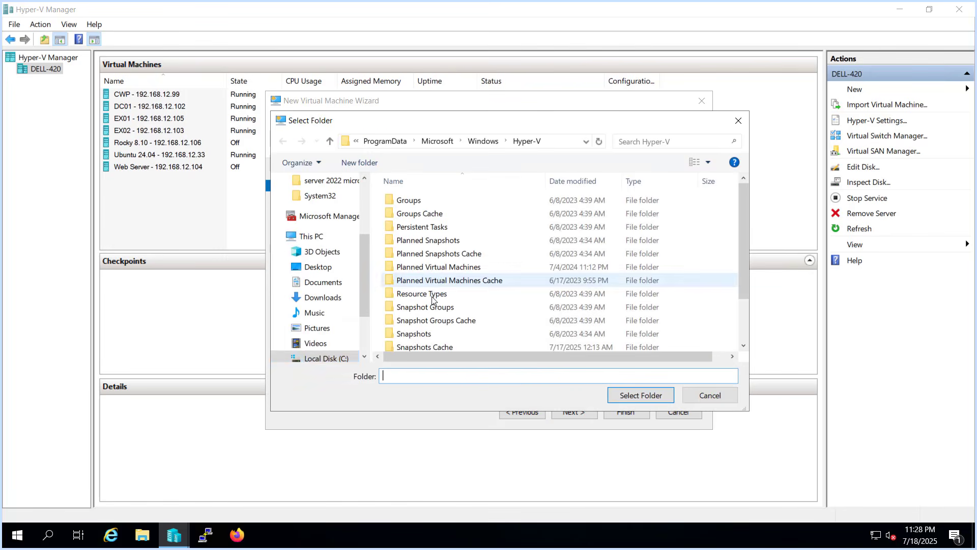
{"action": "left_click", "coordinate": [308, 236]}
{"action": "scroll", "coordinate": [587, 285], "scroll_direction": "down", "scroll_amount": 2}
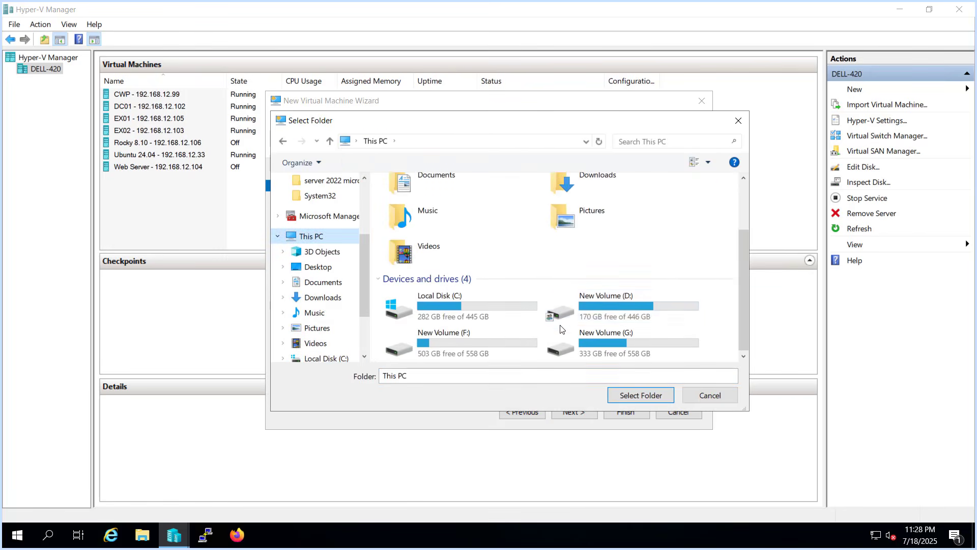
{"action": "double_click", "coordinate": [586, 308]}
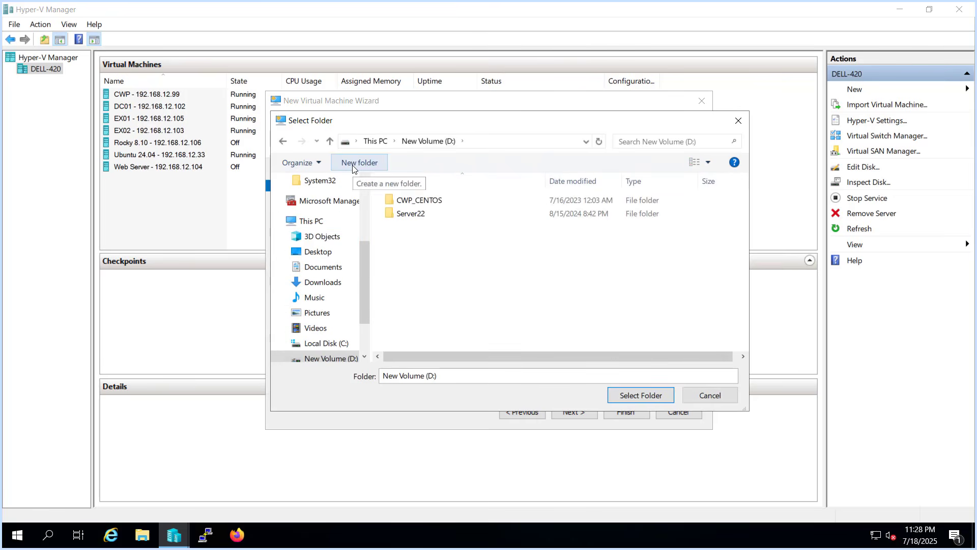
{"action": "left_click", "coordinate": [360, 163]}
{"action": "type", "text": "haproxy"}
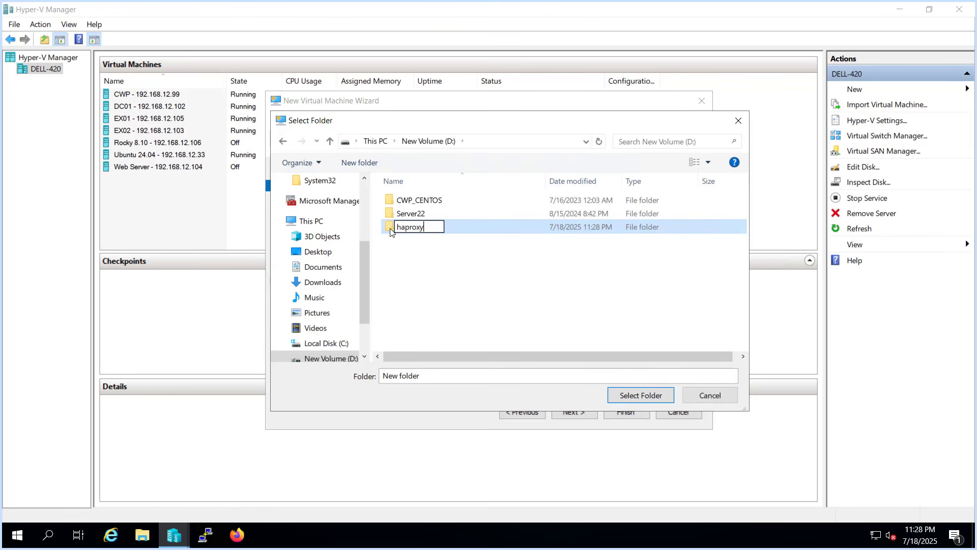
{"action": "left_click", "coordinate": [411, 271]}
{"action": "left_click", "coordinate": [411, 270]}
{"action": "left_click", "coordinate": [405, 230]}
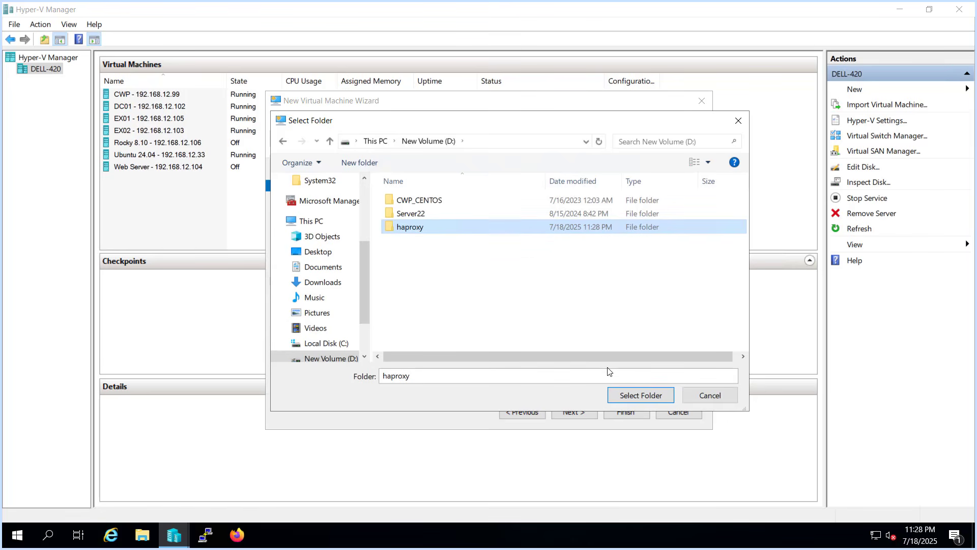
{"action": "left_click", "coordinate": [641, 395]}
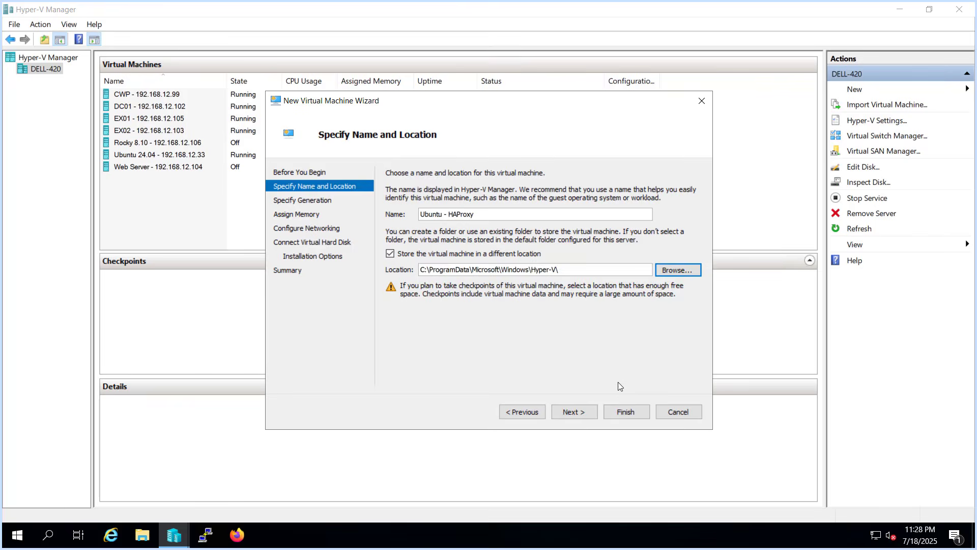
{"action": "left_click", "coordinate": [573, 411]}
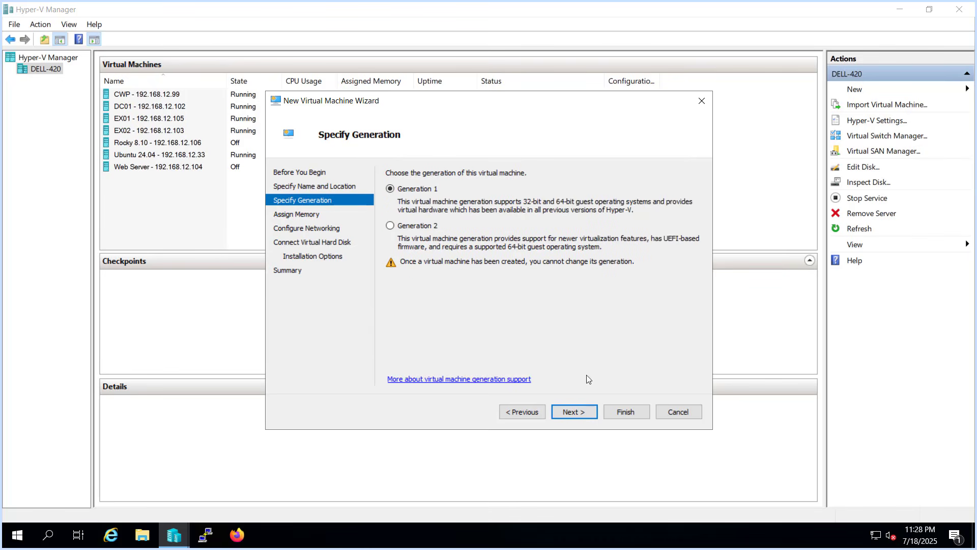
Accept Generation 1 for the virtual machine and set its startup memory to 3072 MB
{"action": "left_click", "coordinate": [574, 412]}
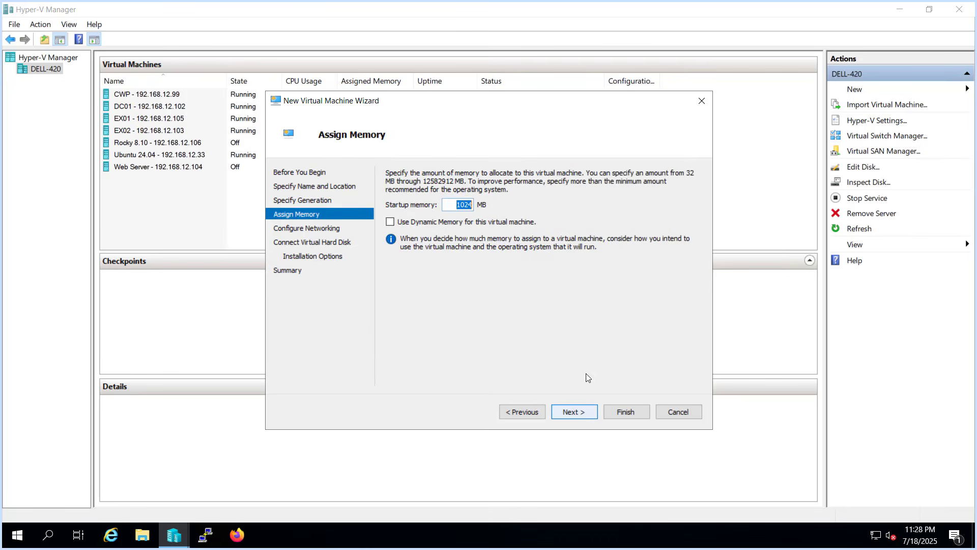
{"action": "left_click", "coordinate": [455, 204]}
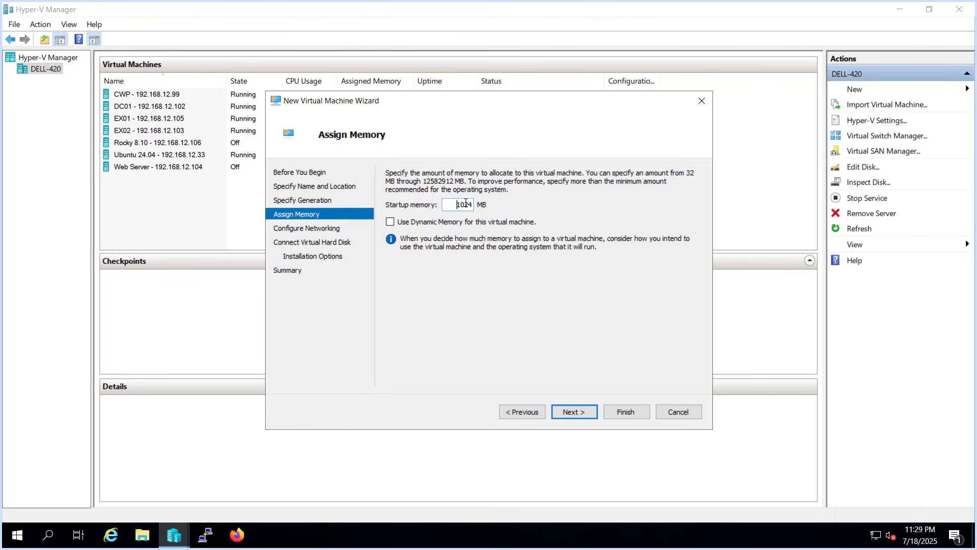
{"action": "double_click", "coordinate": [465, 203]}
{"action": "type", "text": "3072"}
{"action": "left_click", "coordinate": [576, 413]}
Connect the network adapter to Converged-vSW and accept the proposed new 127 GB virtual hard disk
{"action": "left_click", "coordinate": [481, 198]}
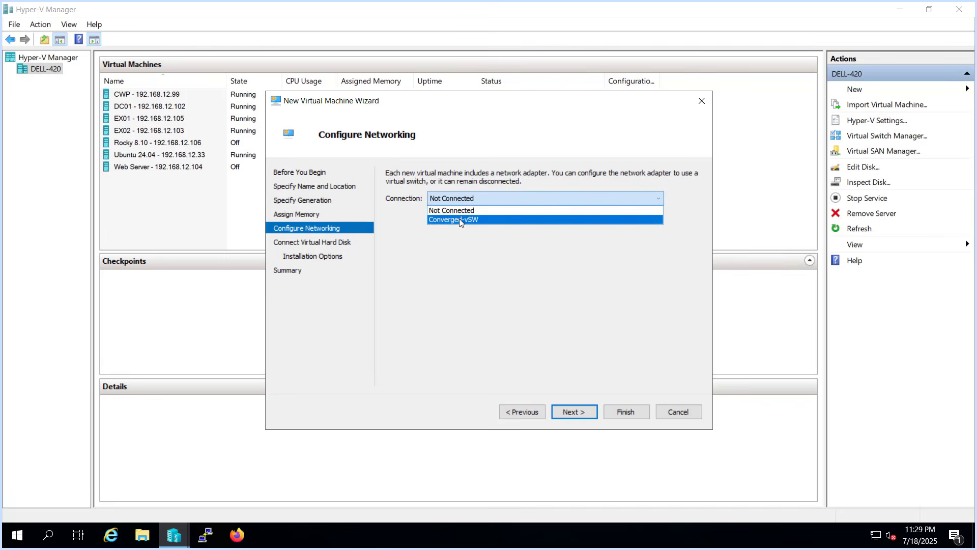
{"action": "left_click", "coordinate": [459, 219]}
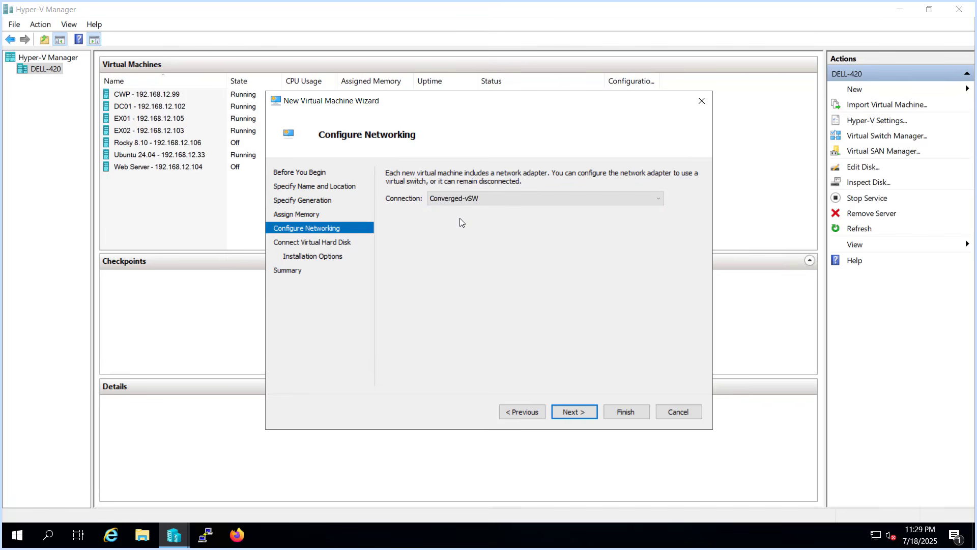
{"action": "left_click", "coordinate": [571, 412]}
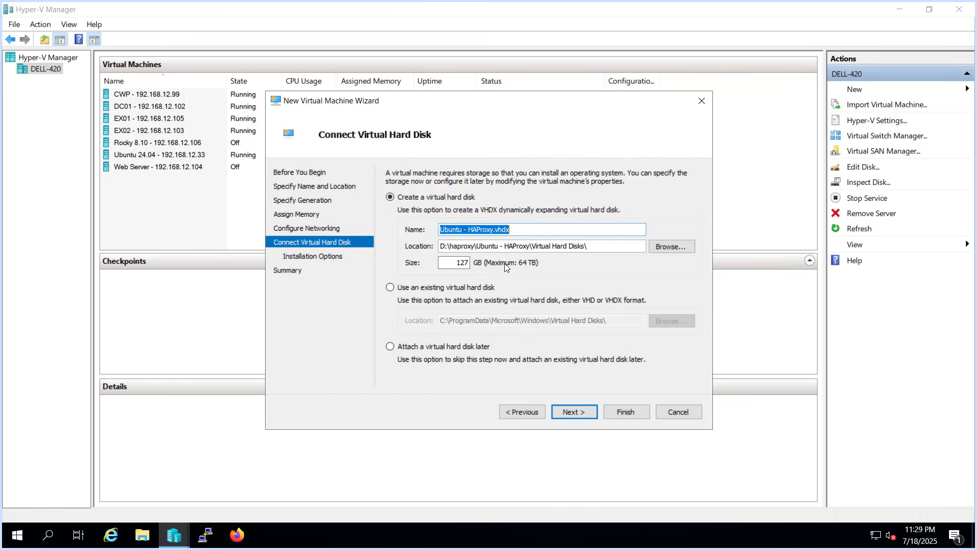
{"action": "left_click", "coordinate": [574, 414]}
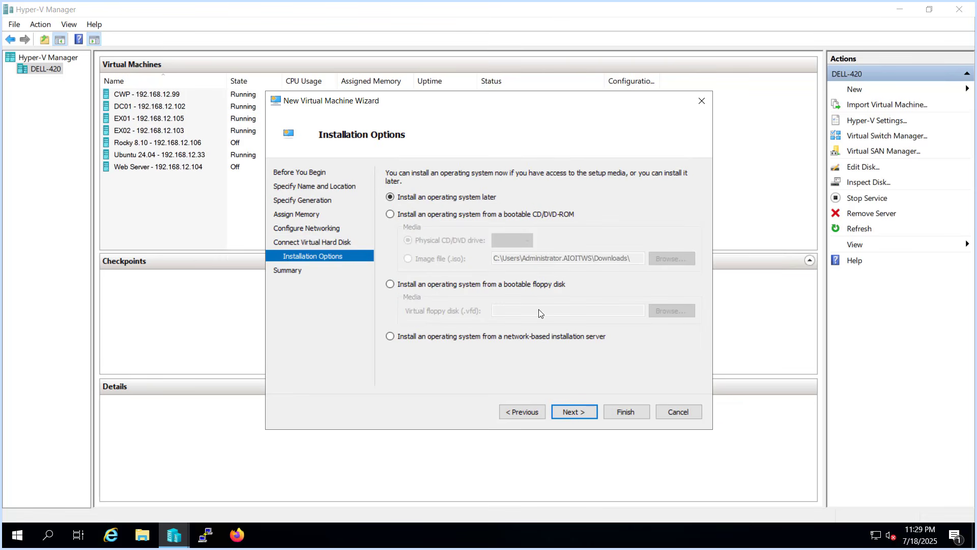
Set the operating system to install from the ubuntu-24.04.2-live-server-amd64 ISO image and create the virtual machine
{"action": "left_click", "coordinate": [389, 214]}
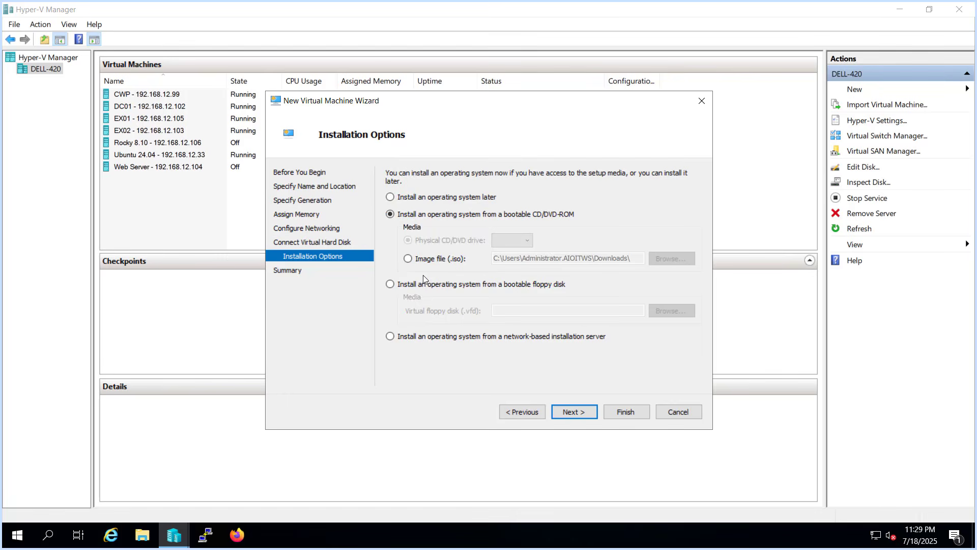
{"action": "left_click", "coordinate": [409, 260]}
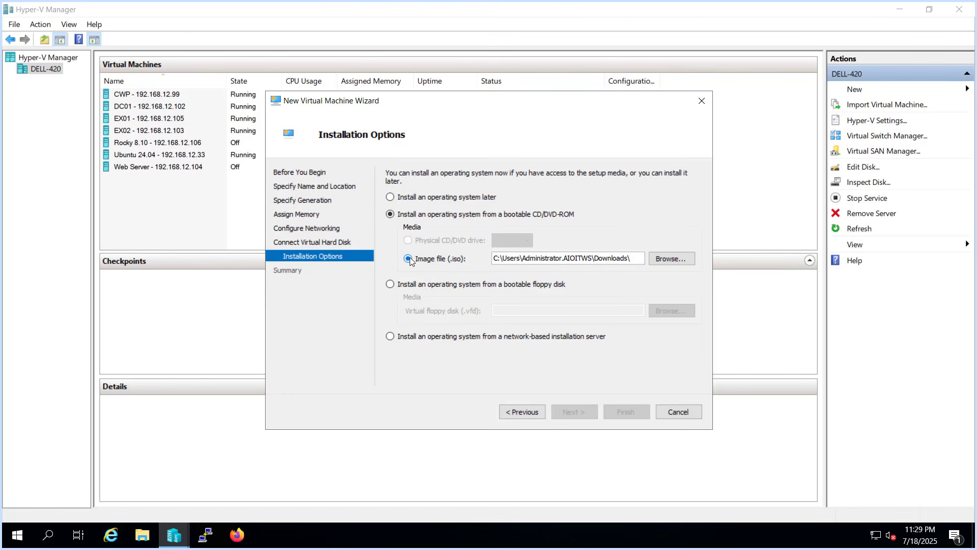
{"action": "left_click", "coordinate": [665, 262]}
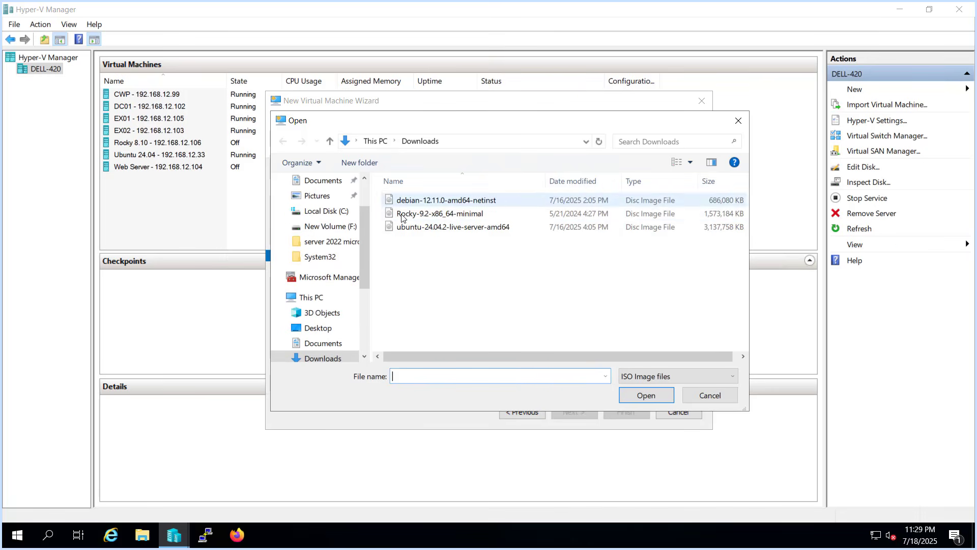
{"action": "left_click", "coordinate": [473, 227]}
{"action": "double_click", "coordinate": [474, 227]}
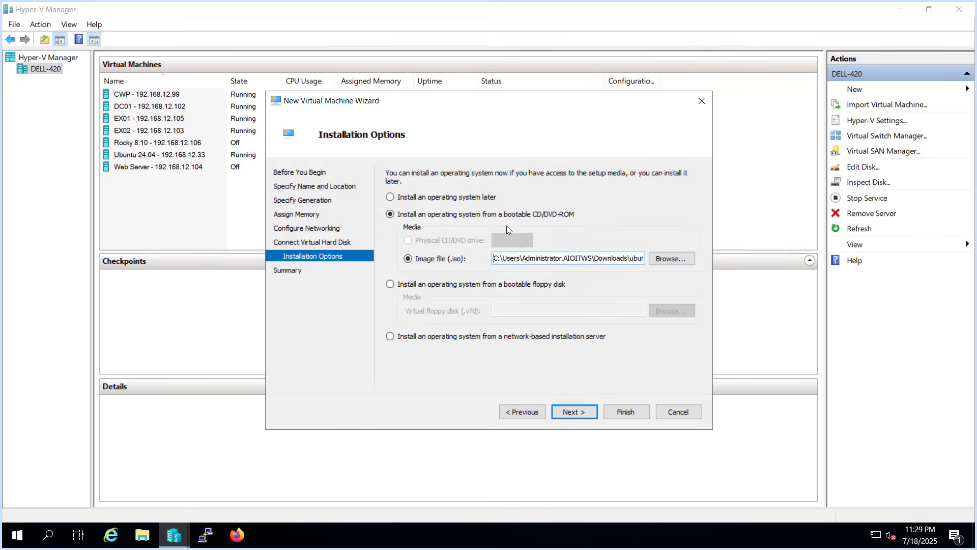
{"action": "left_click", "coordinate": [578, 412]}
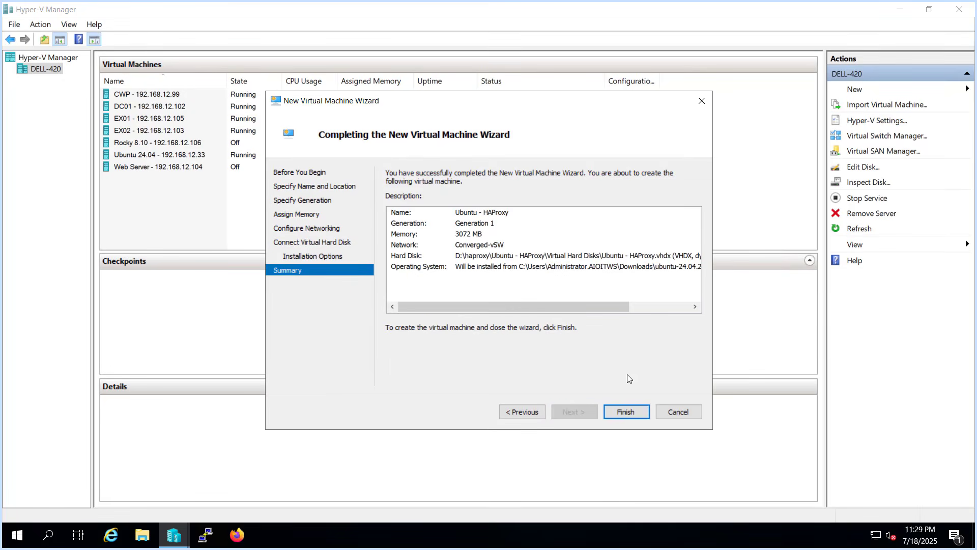
{"action": "left_click", "coordinate": [617, 410]}
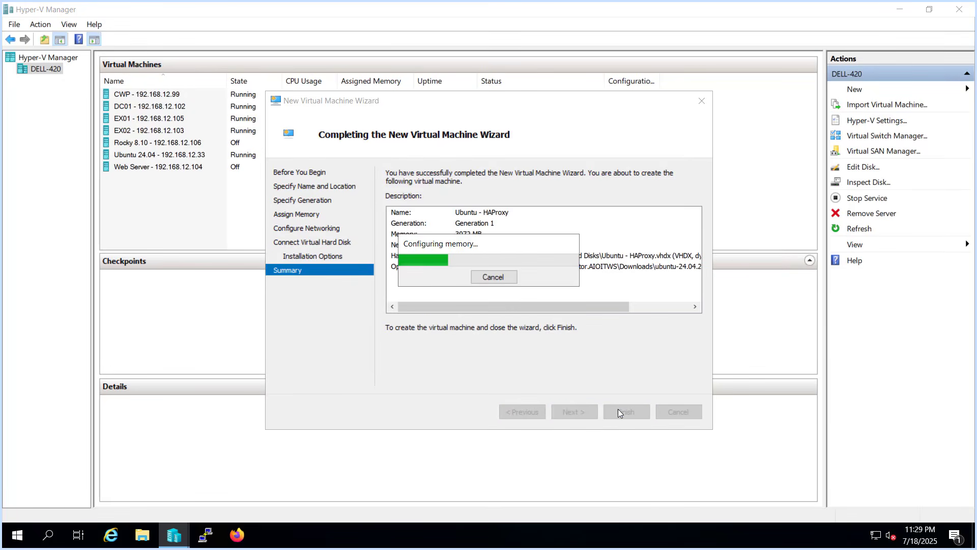
Rename the new virtual machine to "Ubuntu - HAProxy - 192.168.12.36"
{"action": "left_click", "coordinate": [166, 158]}
{"action": "right_click", "coordinate": [165, 158]}
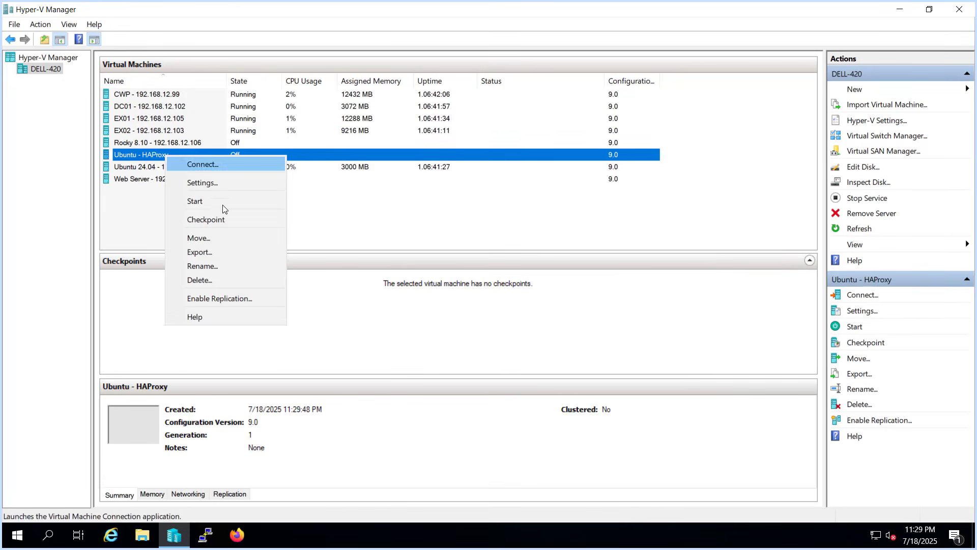
{"action": "left_click", "coordinate": [199, 264]}
{"action": "left_click", "coordinate": [175, 155]}
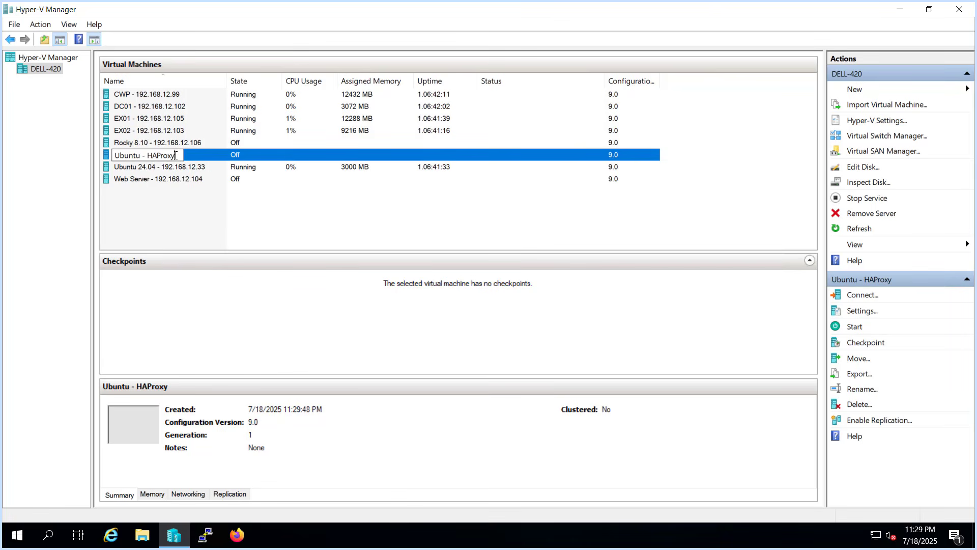
{"action": "type", "text": "- 192.168.12.36"}
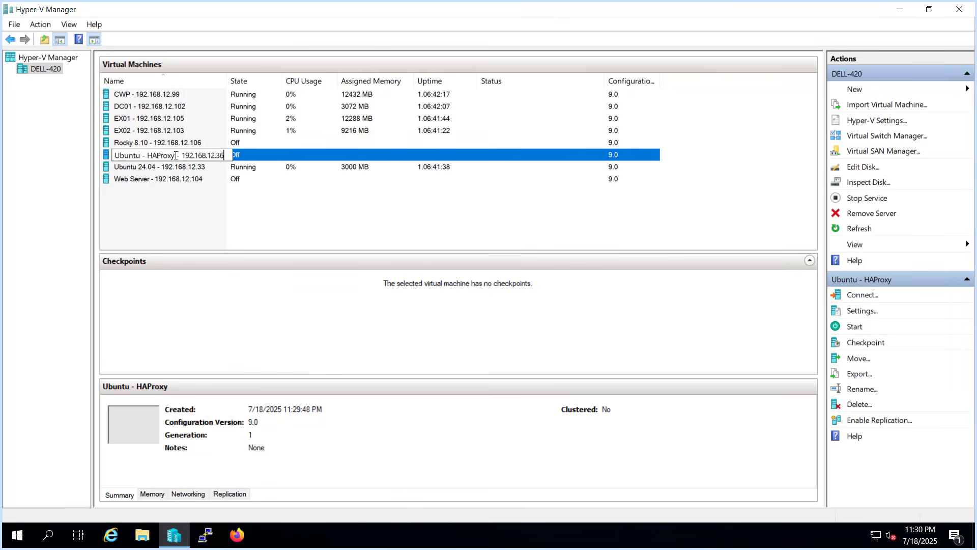
{"action": "key", "text": "Return"}
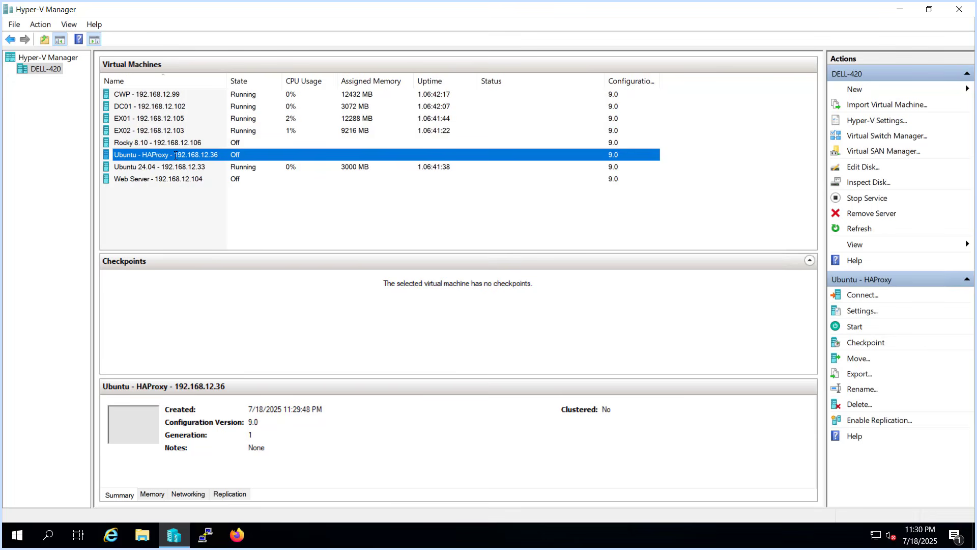
Connect to the HAProxy virtual machine, start it, and boot the "Try or Install Ubuntu Server" entry
{"action": "double_click", "coordinate": [176, 155]}
{"action": "left_click", "coordinate": [364, 192]}
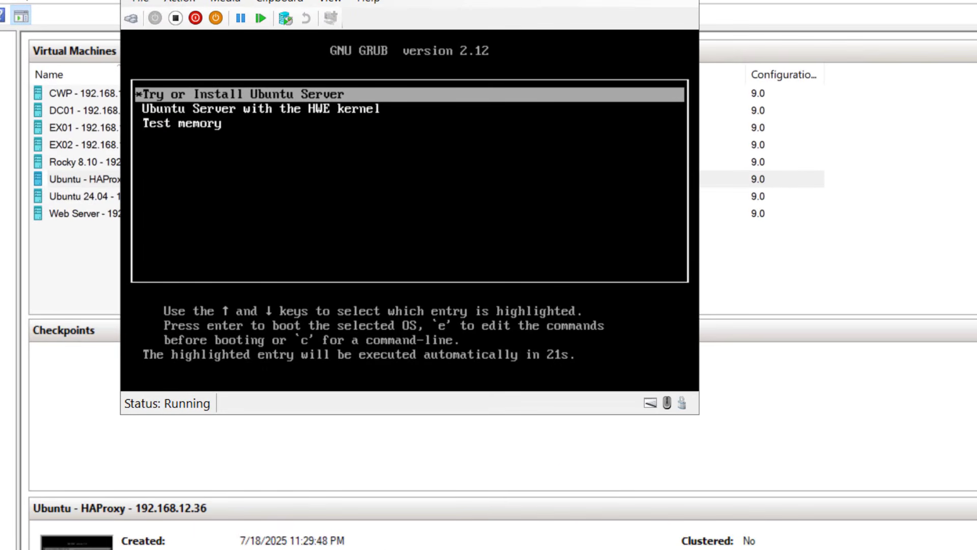
{"action": "key", "text": "Return"}
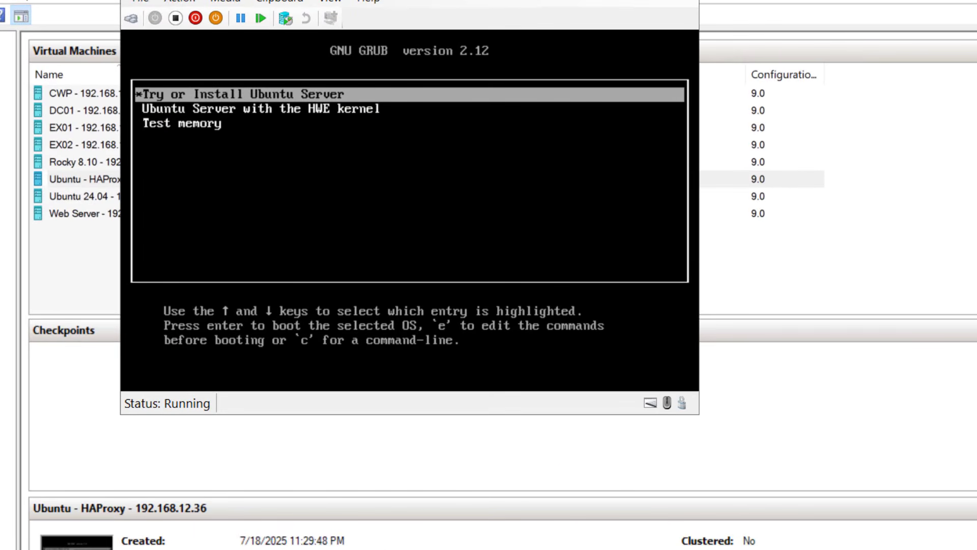
{"action": "key", "text": "Return"}
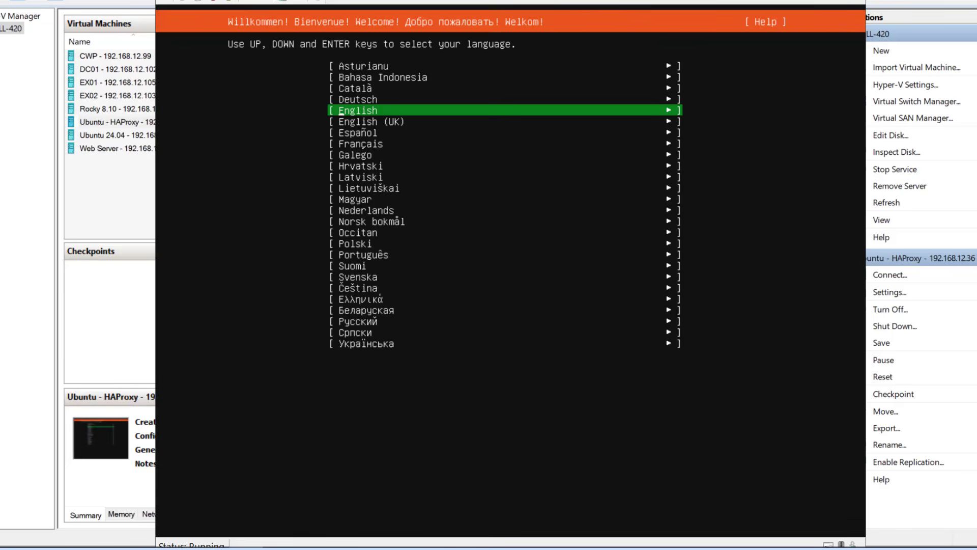
Choose English as the installer language and accept the English (US) keyboard layout and variant
{"action": "key", "text": "Down"}
{"action": "key", "text": "Up"}
{"action": "key", "text": "Return"}
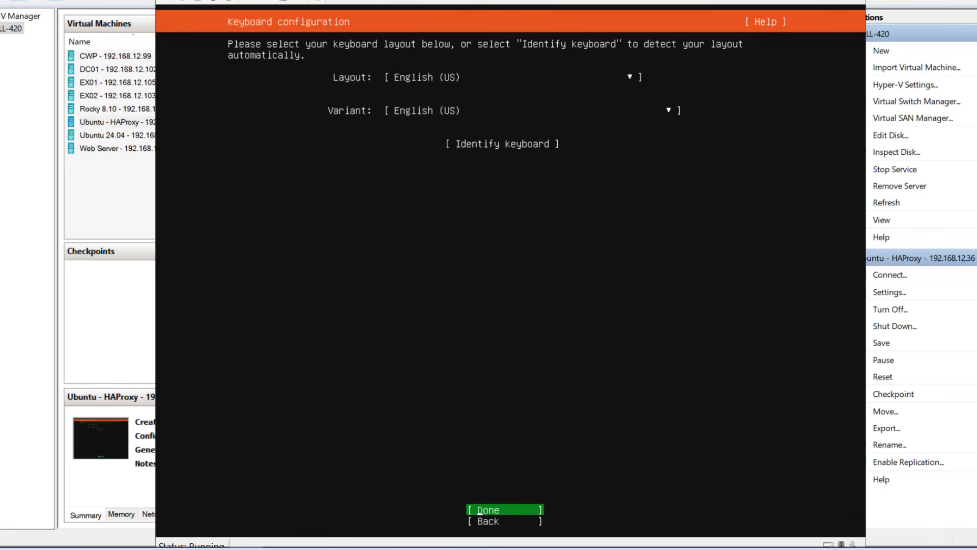
{"action": "key", "text": "Return"}
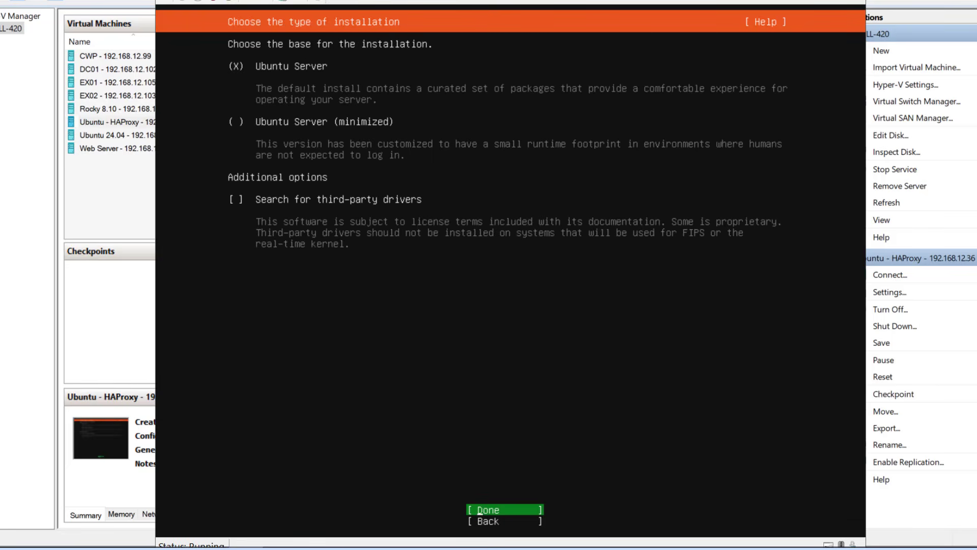
Accept the standard Ubuntu Server base for the installation without searching for third-party drivers
{"action": "key", "text": "Down"}
{"action": "key", "text": "Up"}
{"action": "key", "text": "Return"}
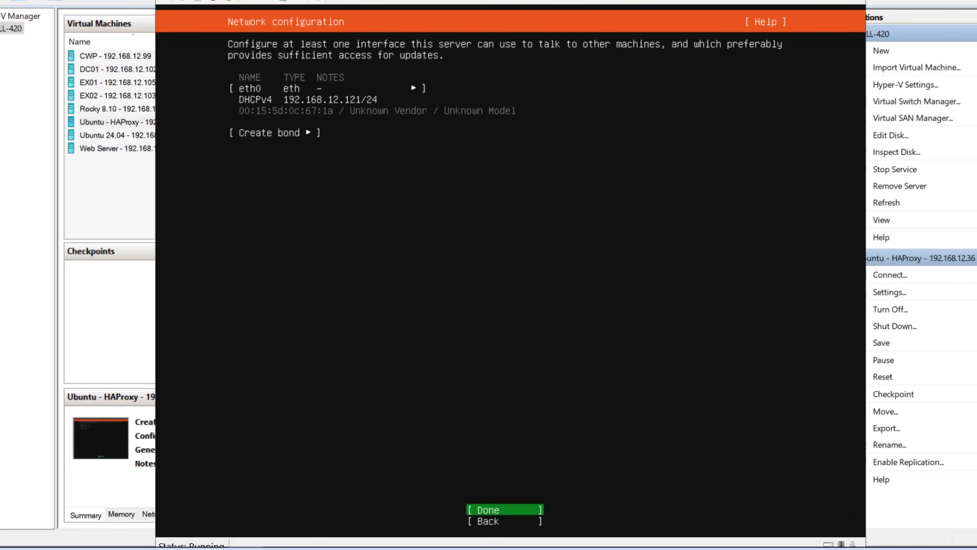
Edit the IPv4 configuration of eth0 and set its method to Manual
{"action": "key", "text": "Up"}
{"action": "key", "text": "Up"}
{"action": "key", "text": "Return"}
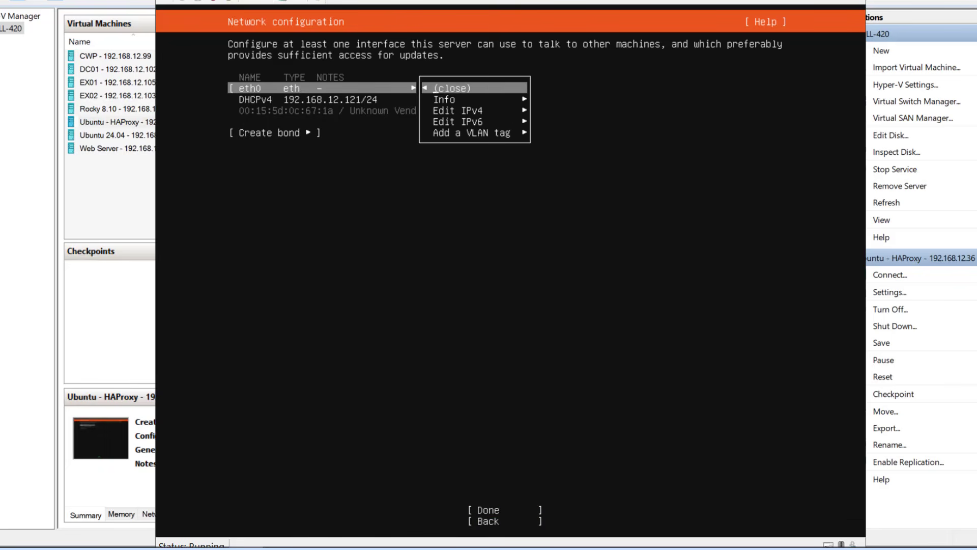
{"action": "key", "text": "Down"}
{"action": "key", "text": "Down"}
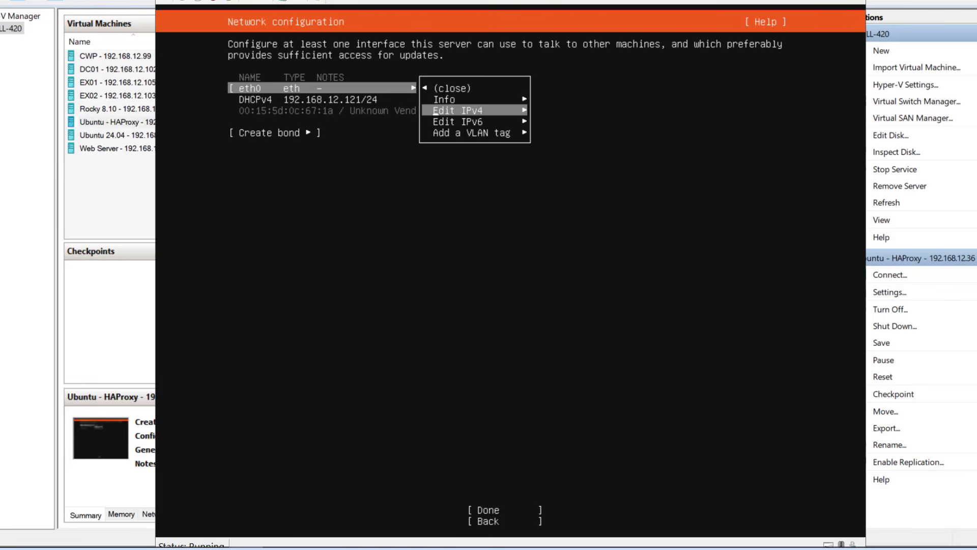
{"action": "key", "text": "Return"}
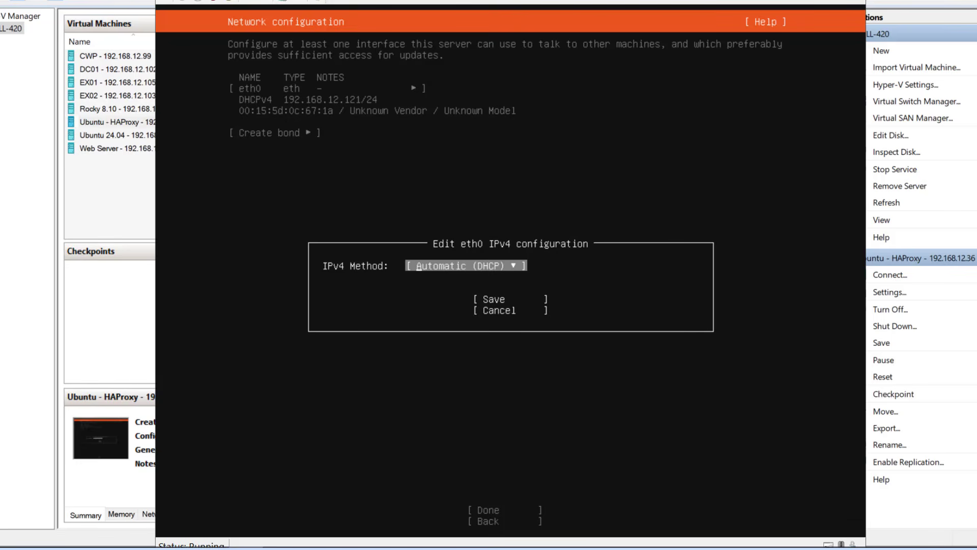
{"action": "key", "text": "Return"}
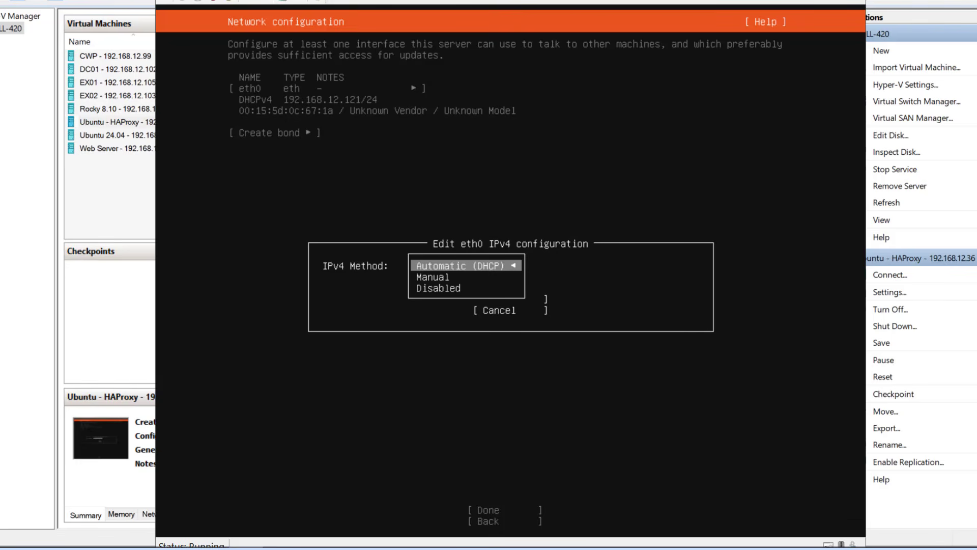
{"action": "key", "text": "Down"}
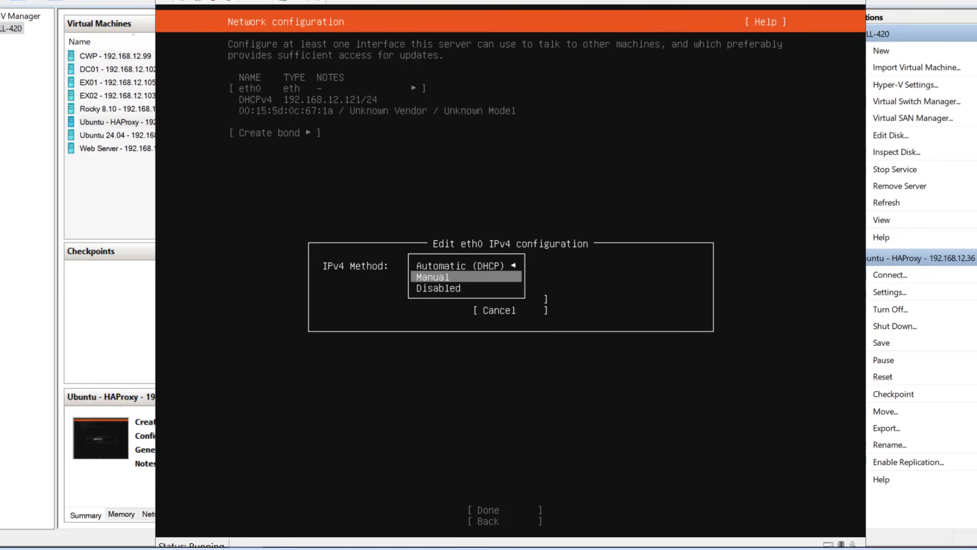
{"action": "key", "text": "Return"}
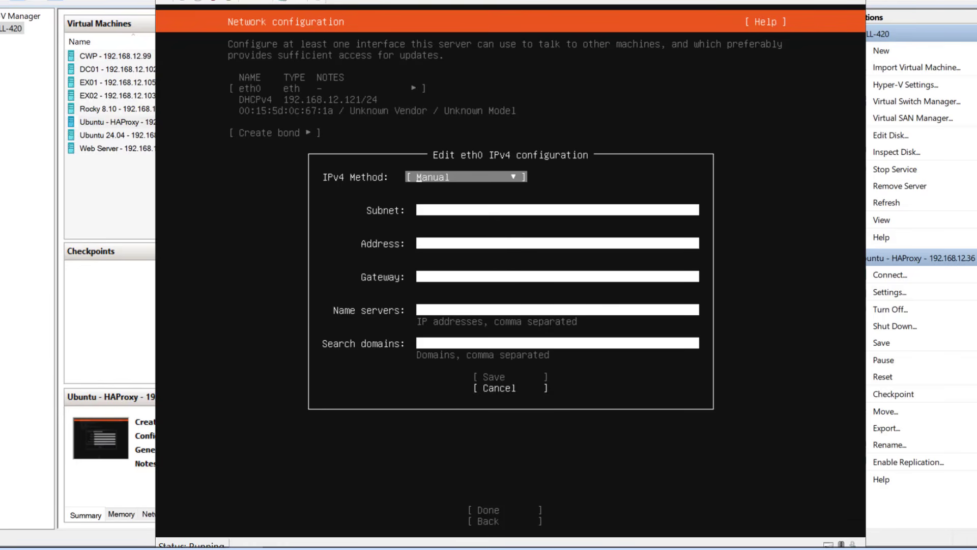
Enter subnet 192.168.12.0/24, address 192.168.12.36 and gateway 192.168.12.1 for eth0
{"action": "key", "text": "Down"}
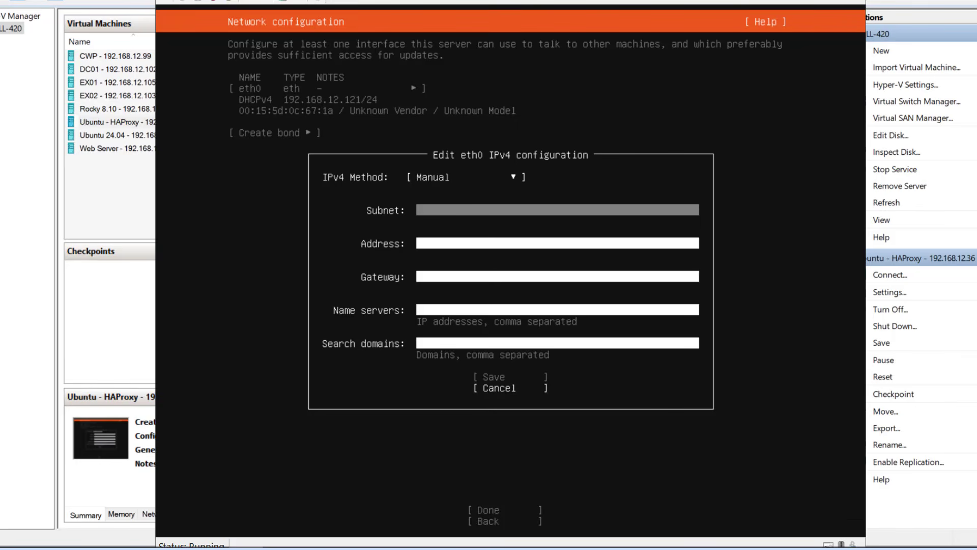
{"action": "type", "text": "192.168.12.0/24"}
{"action": "key", "text": "Down"}
{"action": "type", "text": "192.168.12.36"}
{"action": "key", "text": "Down"}
{"action": "type", "text": "192.168"}
{"action": "type", "text": ".12."}
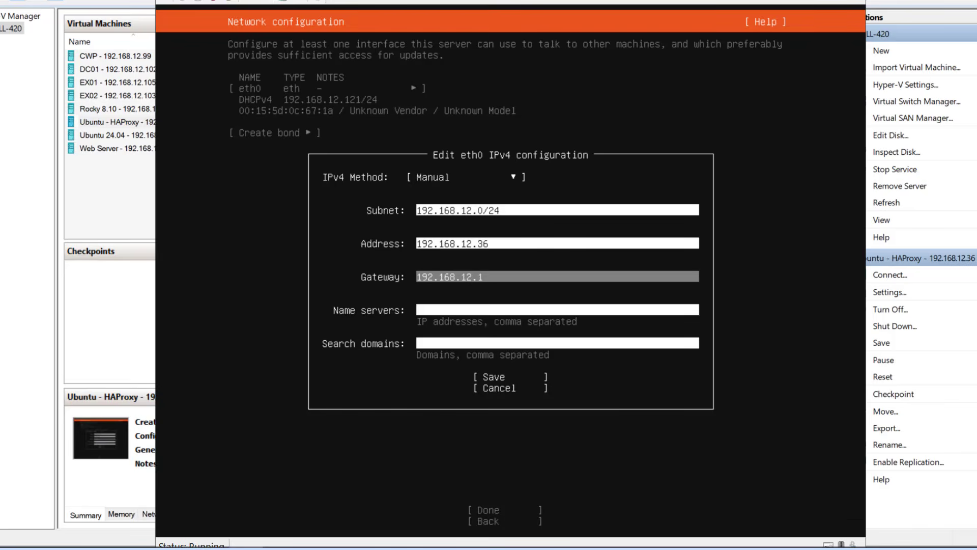
Set the name server to 192.168.12.1, leave the search domains empty and save the eth0 IPv4 configuration
{"action": "key", "text": "Down"}
{"action": "type", "text": "19"}
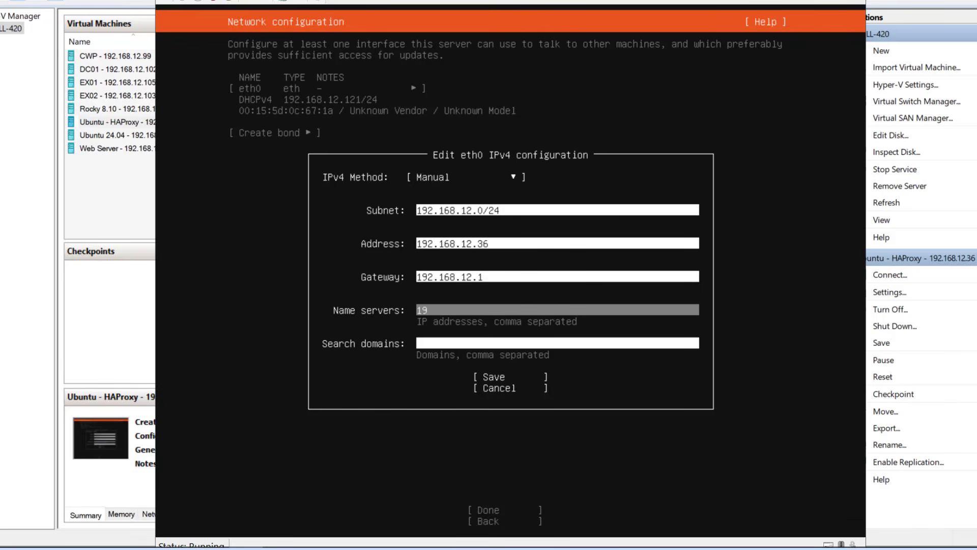
{"action": "type", "text": "2.168.12.1"}
{"action": "key", "text": "Down"}
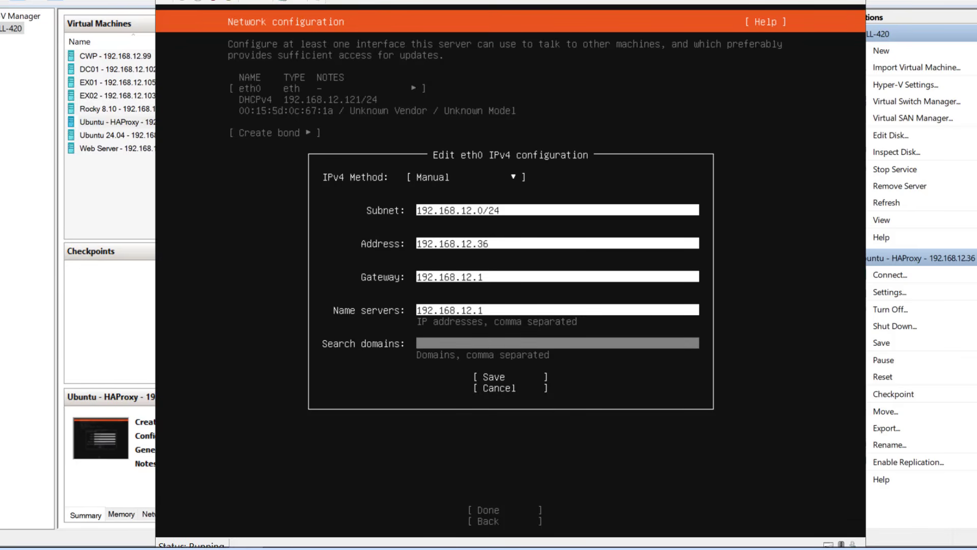
{"action": "key", "text": "Down"}
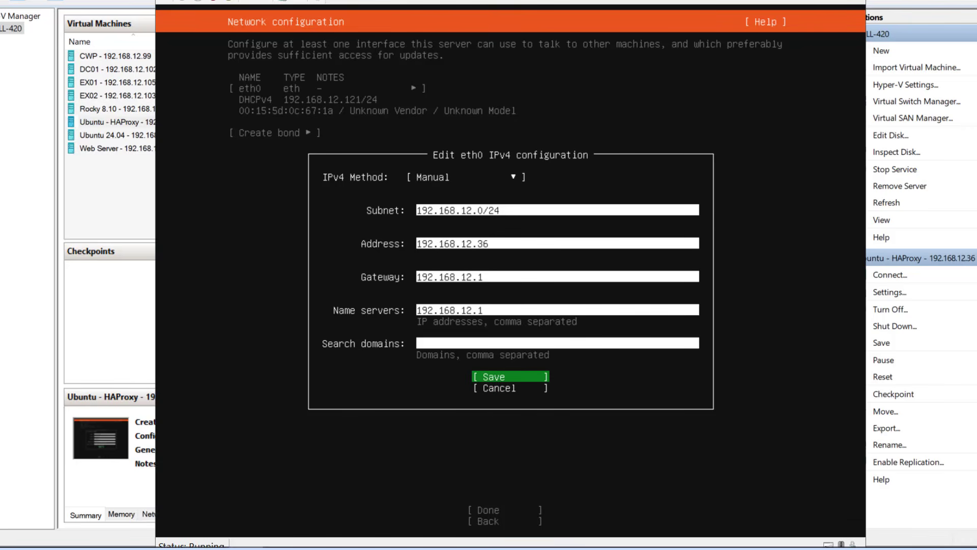
{"action": "key", "text": "Return"}
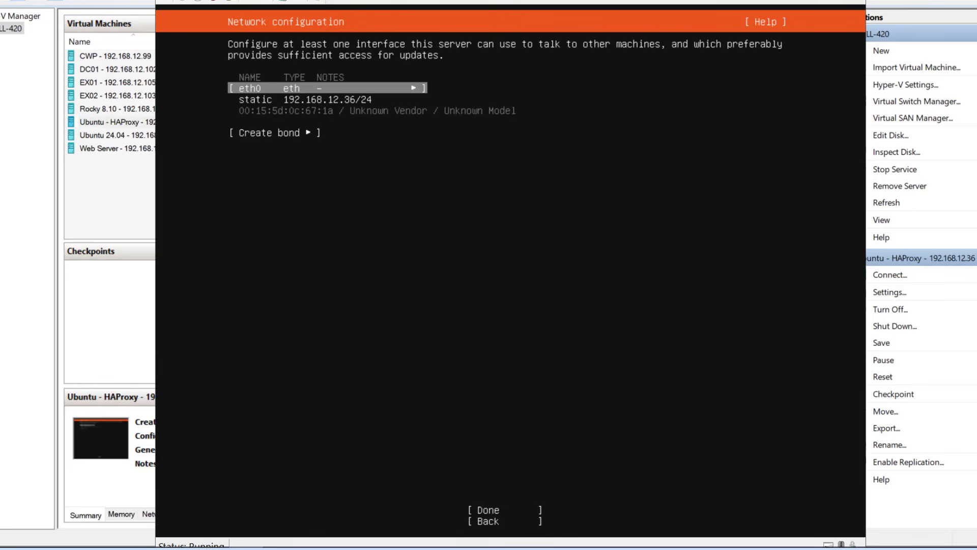
Accept the network configuration and continue with the proxy address left blank
{"action": "key", "text": "Down"}
{"action": "key", "text": "Down"}
{"action": "key", "text": "Return"}
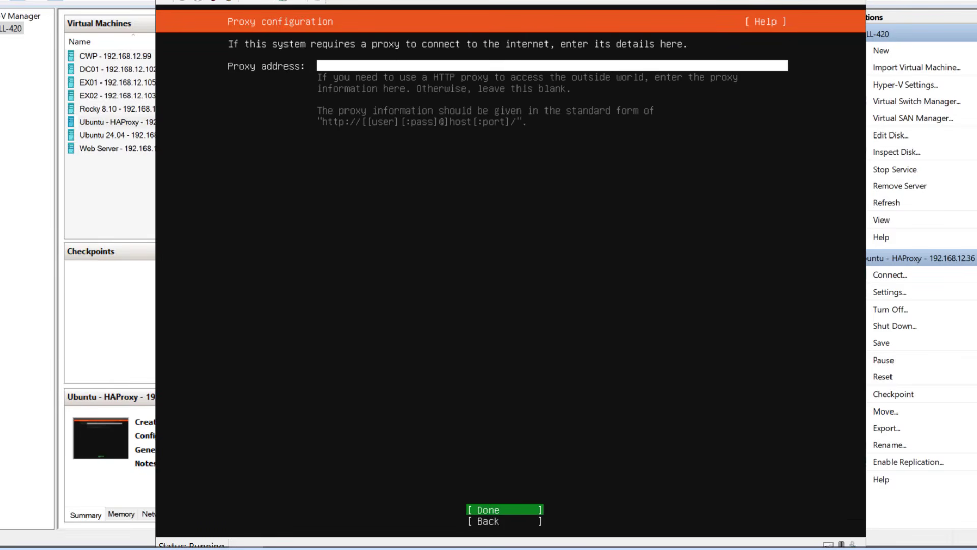
{"action": "key", "text": "Down"}
{"action": "key", "text": "Up"}
{"action": "key", "text": "Down"}
{"action": "key", "text": "Up"}
{"action": "key", "text": "Down"}
{"action": "key", "text": "Up"}
{"action": "key", "text": "Return"}
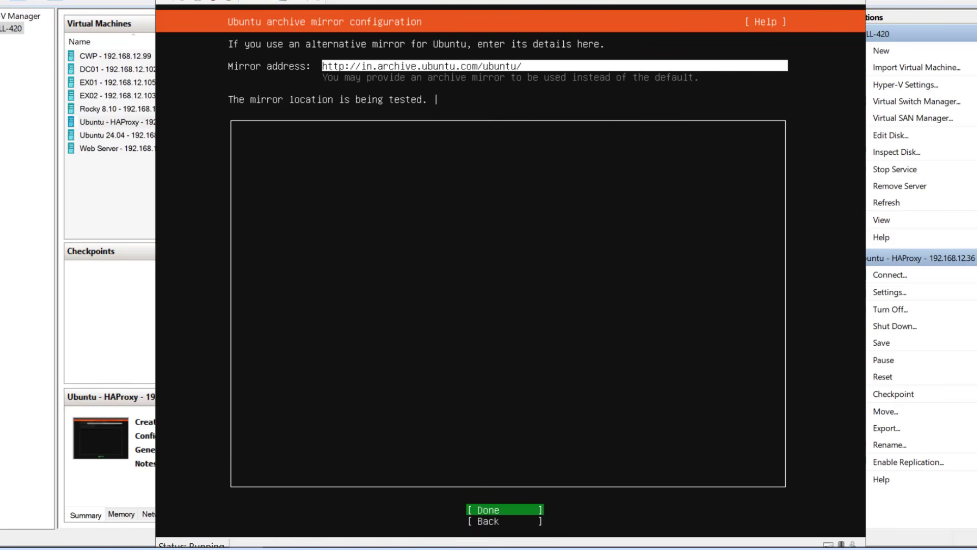
Accept the default Ubuntu archive mirror and continue without waiting for the mirror check
{"action": "key", "text": "Return"}
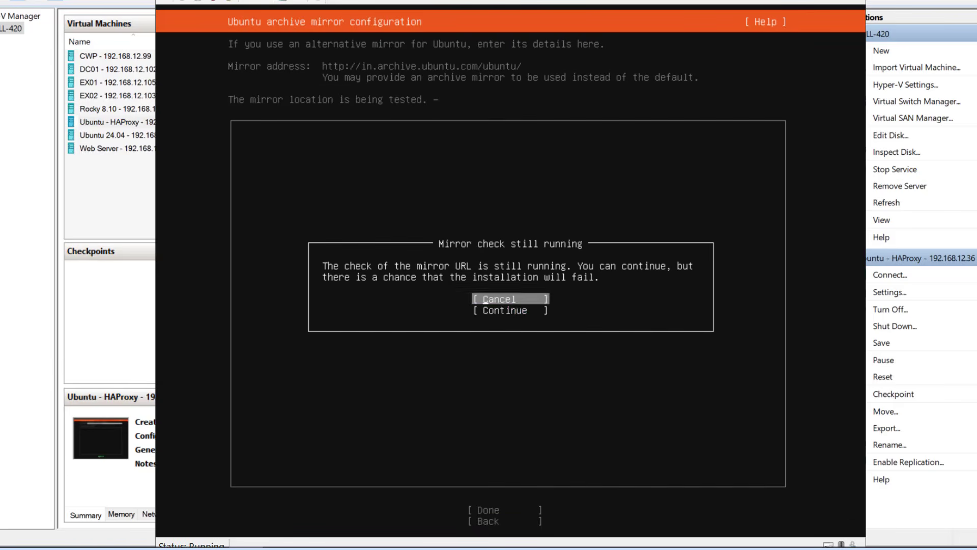
{"action": "key", "text": "Down"}
{"action": "key", "text": "Return"}
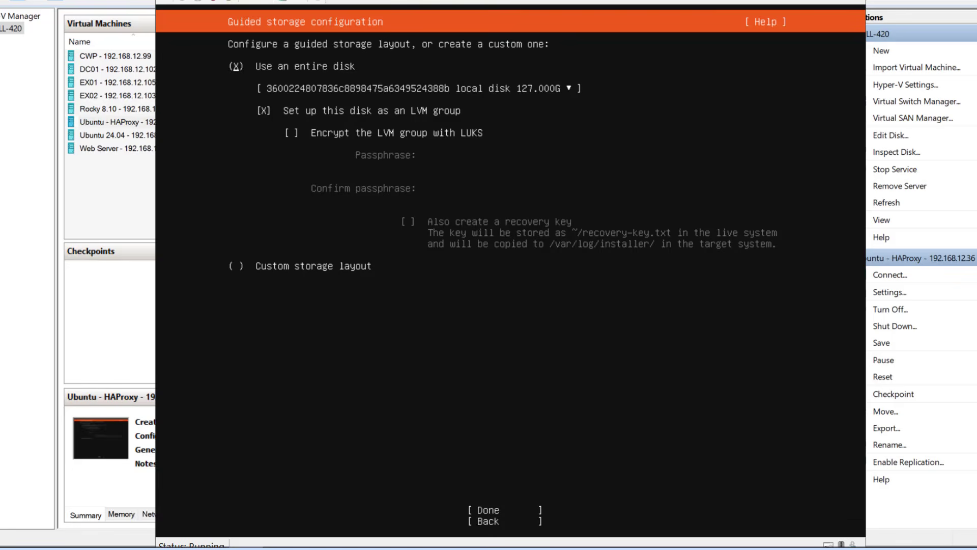
Accept the guided layout using the entire disk as an unencrypted LVM group and confirm formatting the disk
{"action": "key", "text": "Tab"}
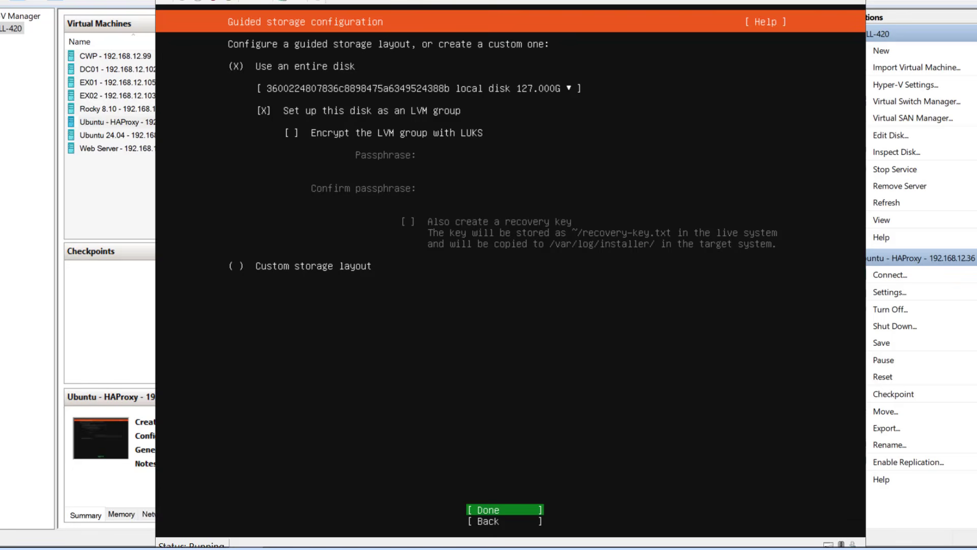
{"action": "key", "text": "Return"}
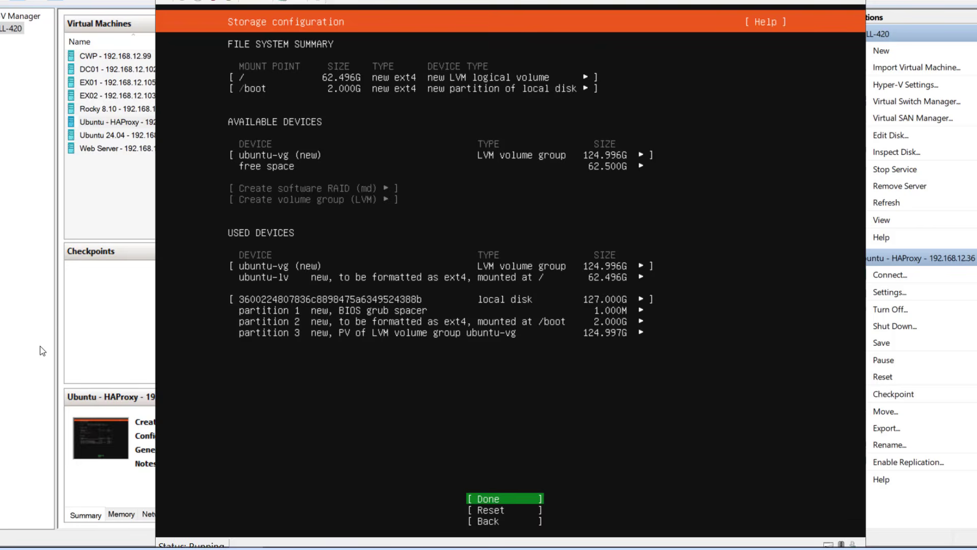
{"action": "key", "text": "Return"}
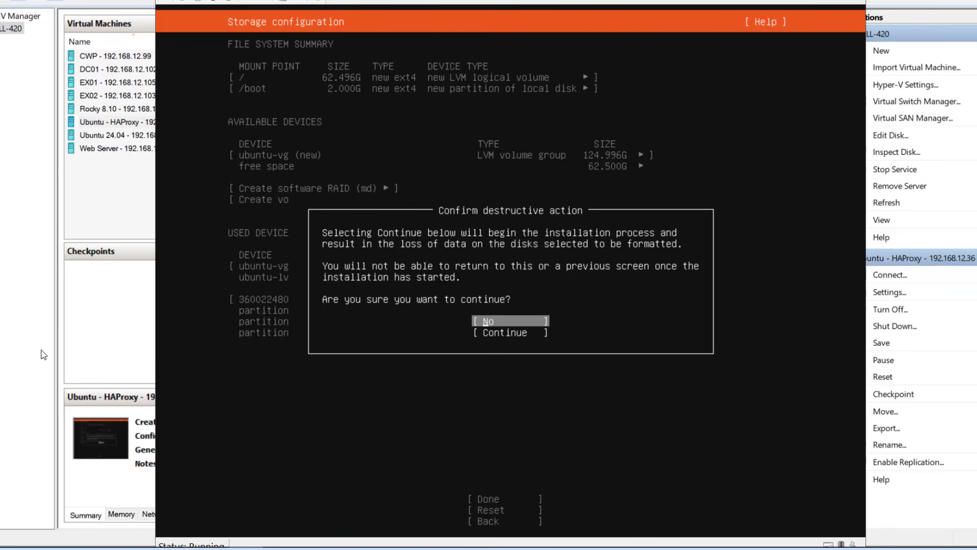
{"action": "key", "text": "Down"}
{"action": "key", "text": "Return"}
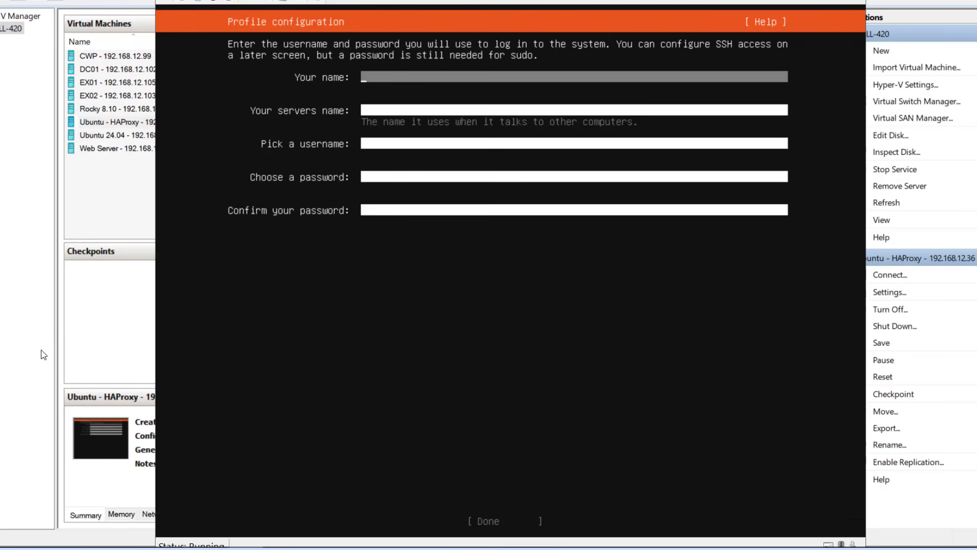
Fill in the profile with the user's name, server name myhaproxy, a username and the account password, and submit it
{"action": "type", "text": "jack"}
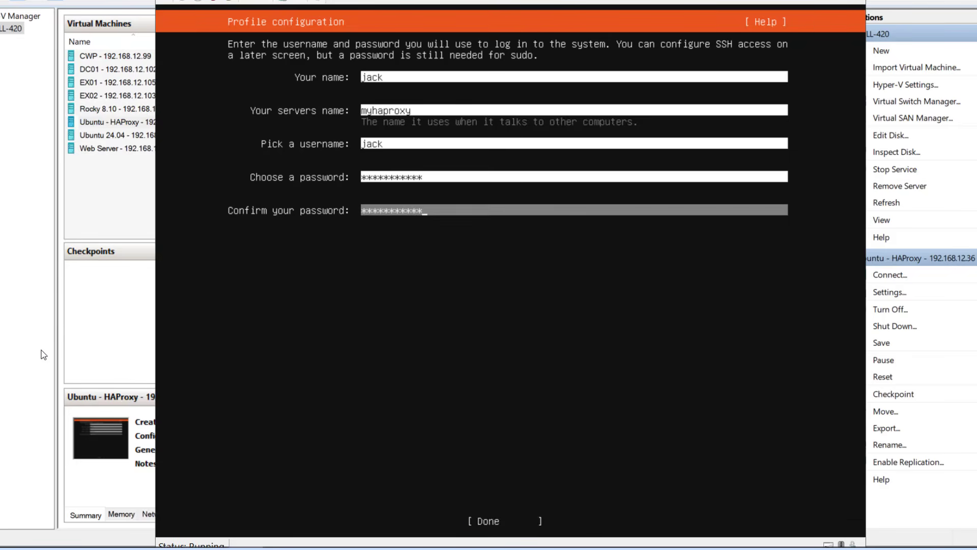
{"action": "key", "text": "Tab"}
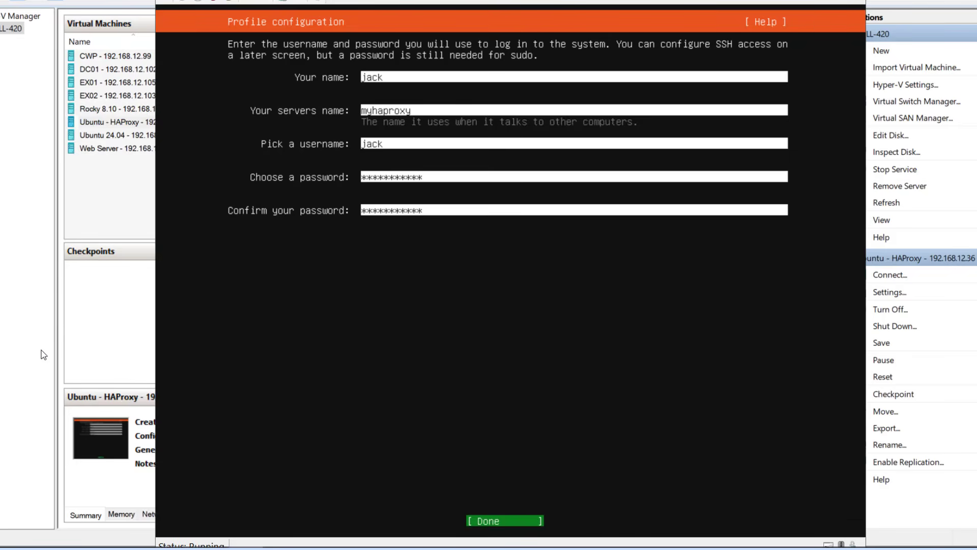
{"action": "key", "text": "Return"}
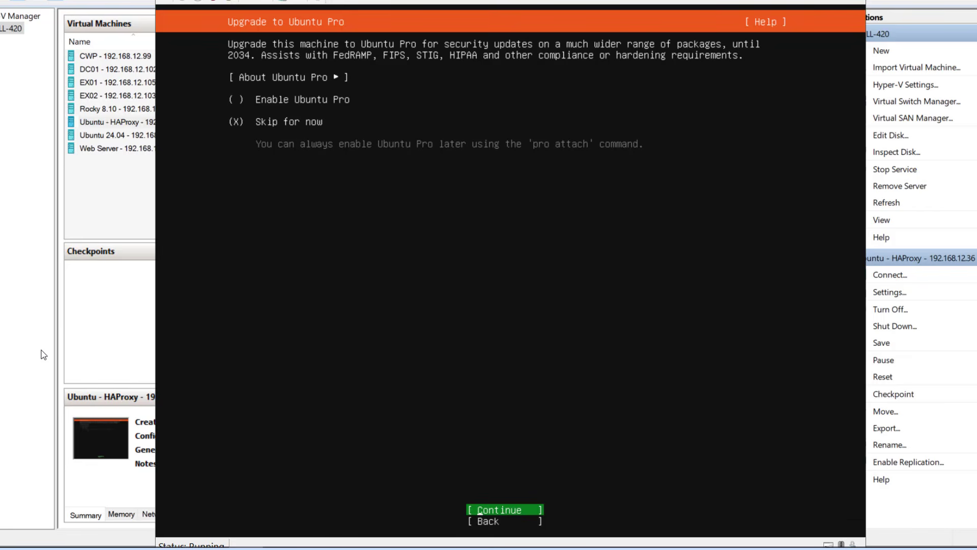
Skip Ubuntu Pro for now and enable installation of the OpenSSH server
{"action": "key", "text": "Return"}
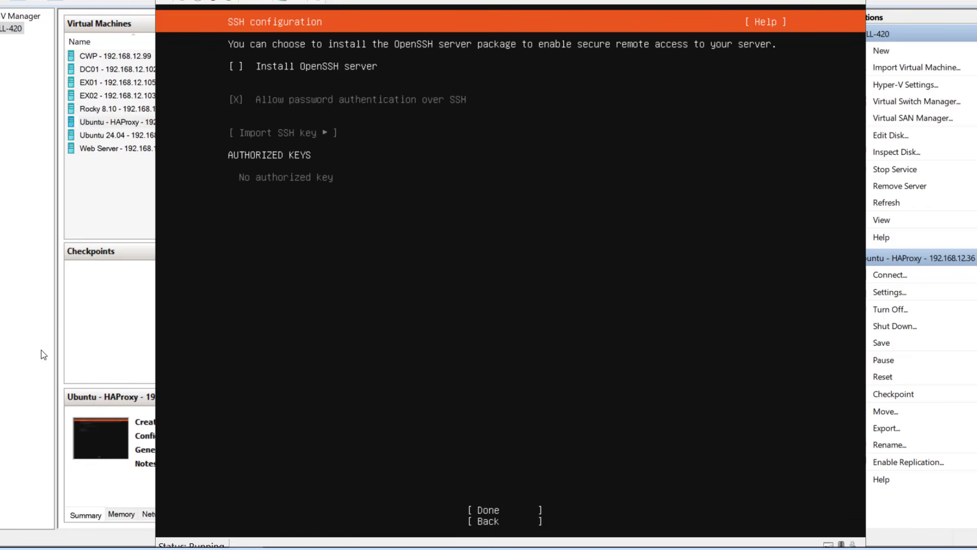
{"action": "key", "text": "space"}
{"action": "key", "text": "Tab"}
{"action": "key", "text": "Tab"}
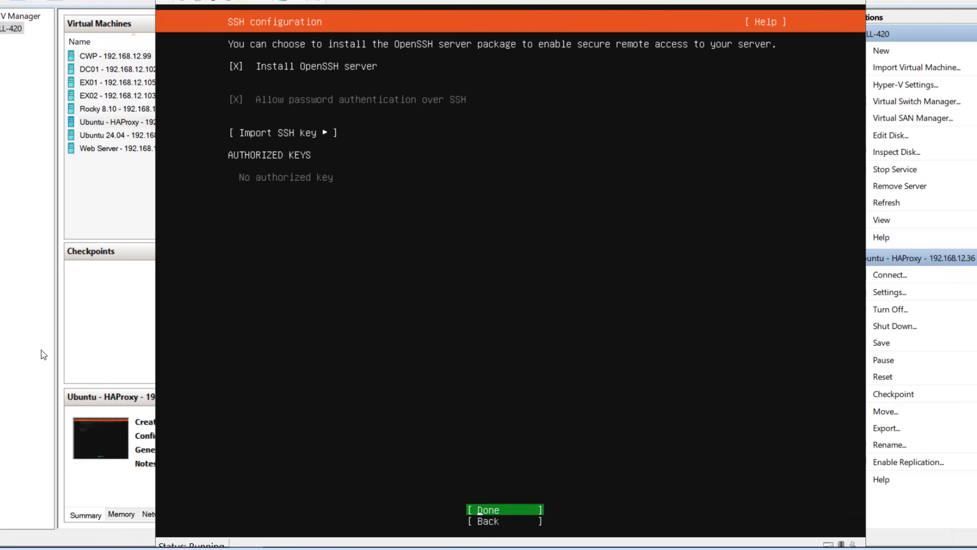
{"action": "key", "text": "Return"}
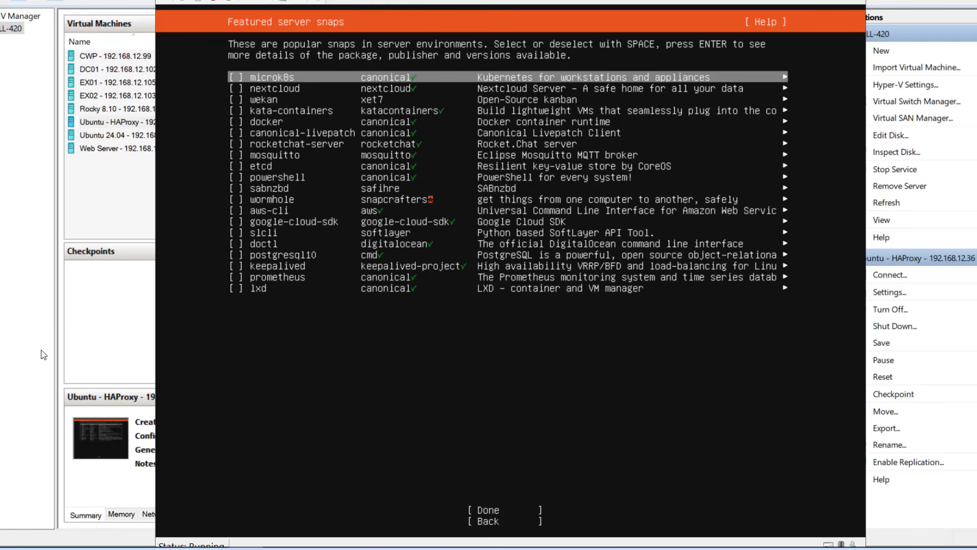
Continue without selecting any featured server snaps and reboot once the installation completes
{"action": "key", "text": "Down"}
{"action": "key", "text": "Tab"}
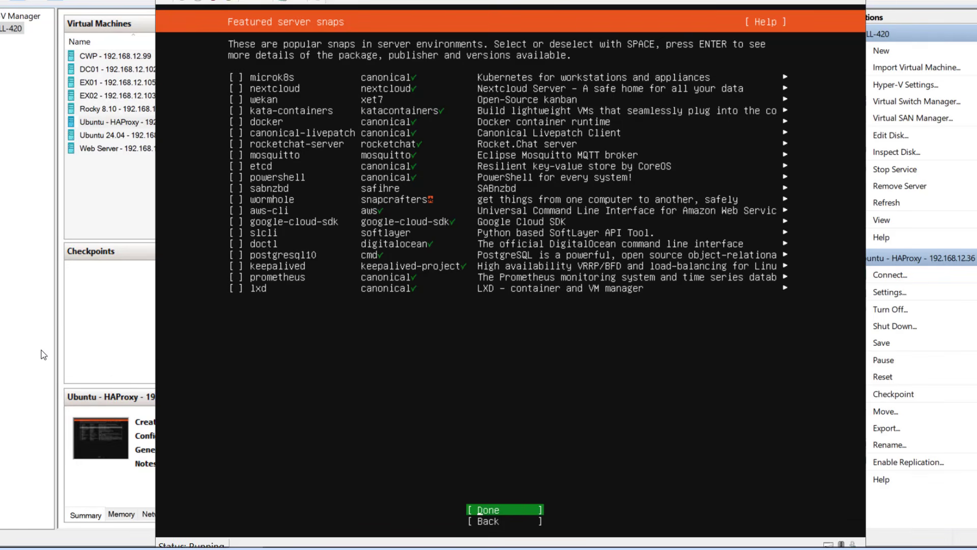
{"action": "key", "text": "Return"}
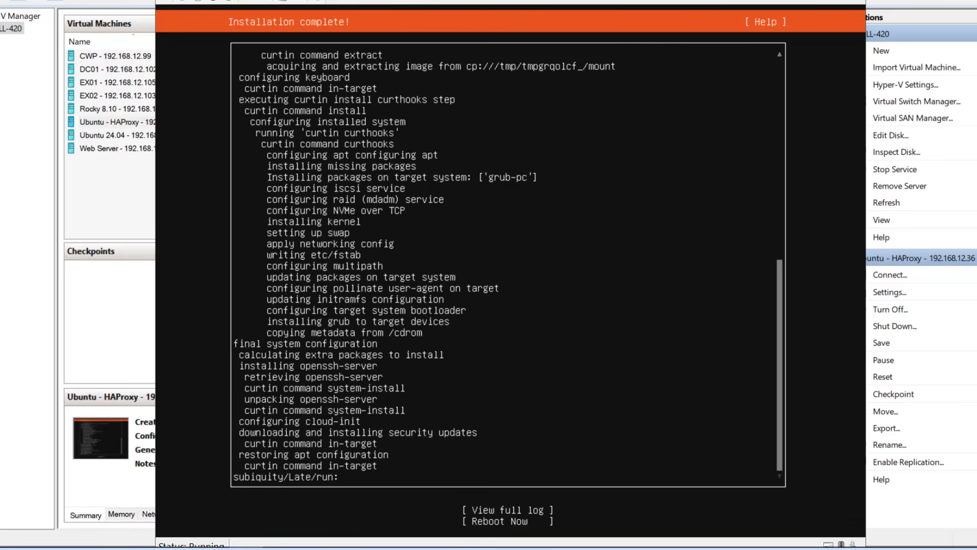
{"action": "mouse_move", "coordinate": [683, 547]}
{"action": "key", "text": "Return"}
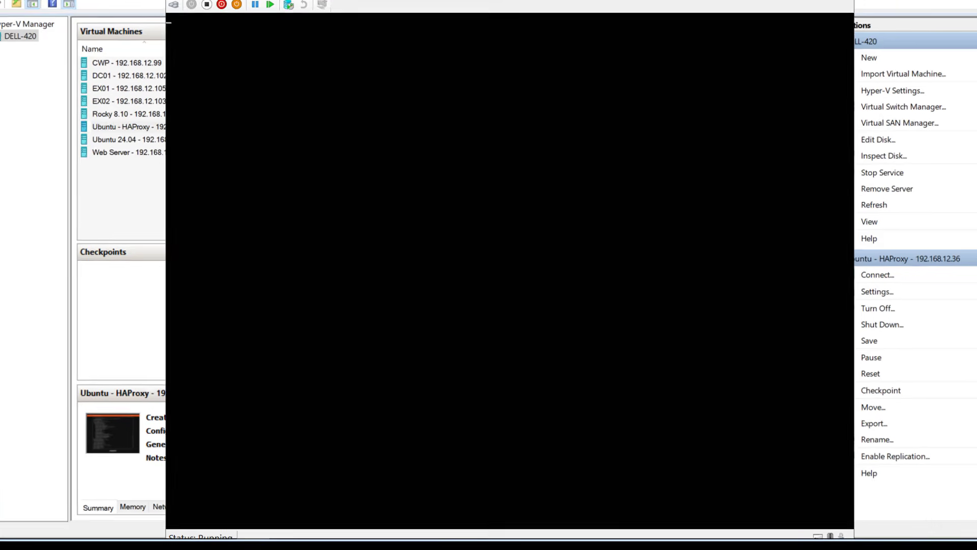
Eject the Ubuntu 24.04 server ISO from the virtual machine's DVD drive and check that drive's media options again
{"action": "left_click", "coordinate": [256, 4]}
{"action": "mouse_move", "coordinate": [276, 20]}
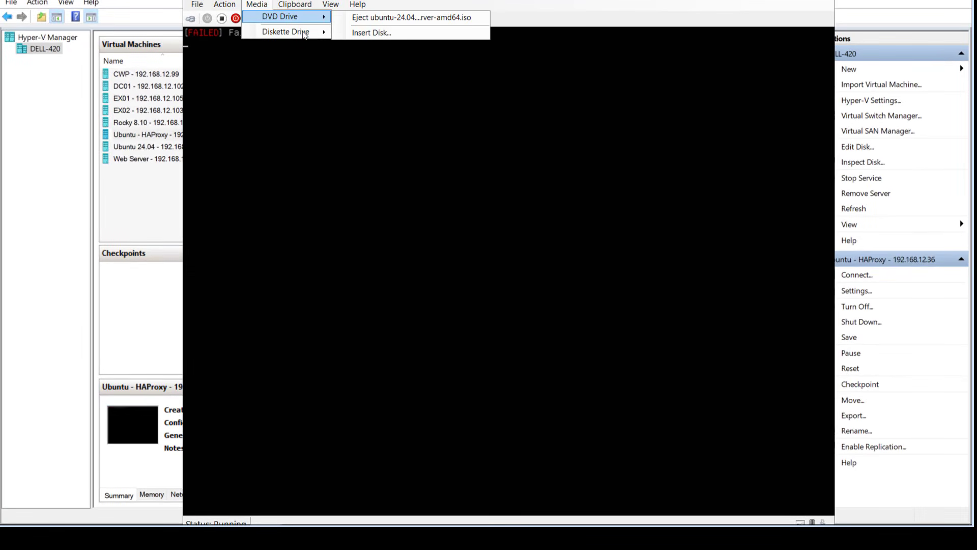
{"action": "left_click", "coordinate": [301, 1]}
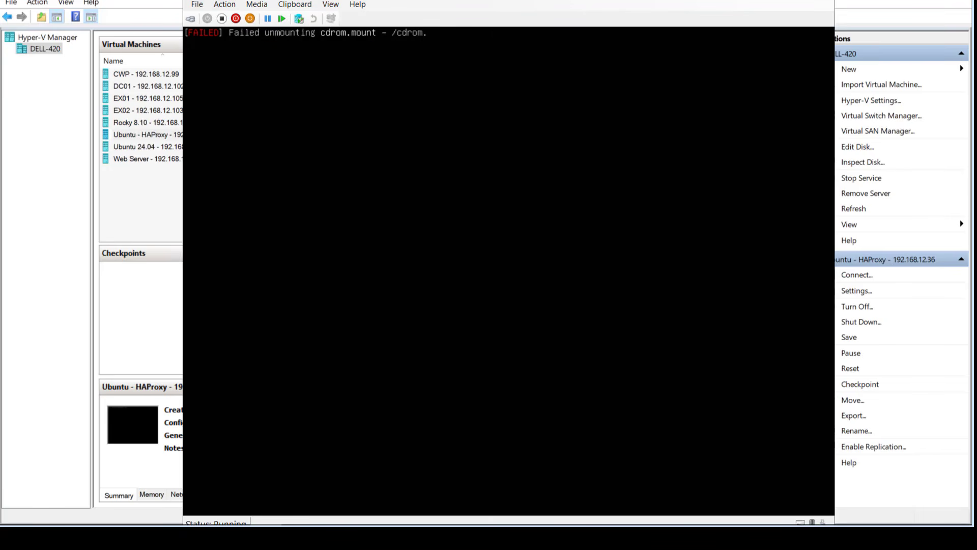
{"action": "left_click", "coordinate": [332, 5]}
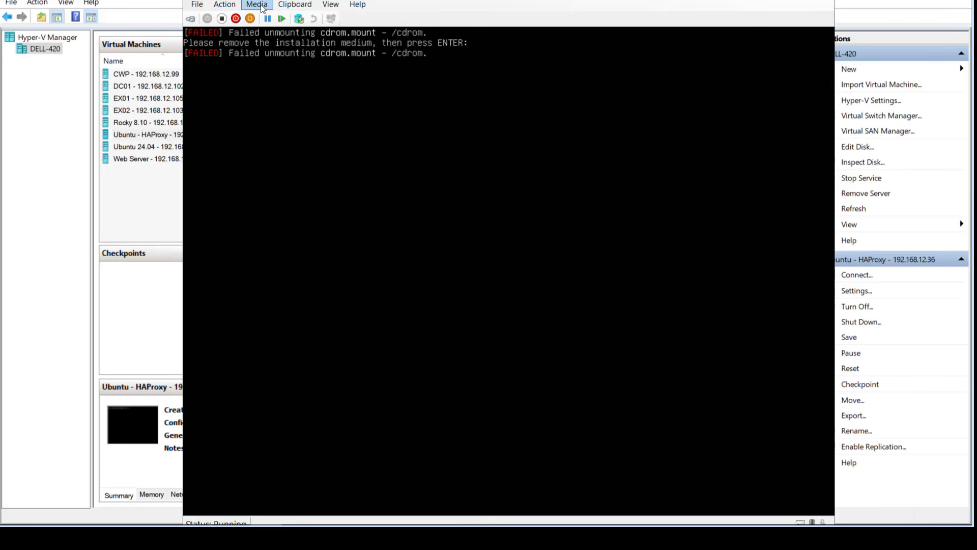
{"action": "left_click", "coordinate": [260, 5]}
{"action": "mouse_move", "coordinate": [296, 37]}
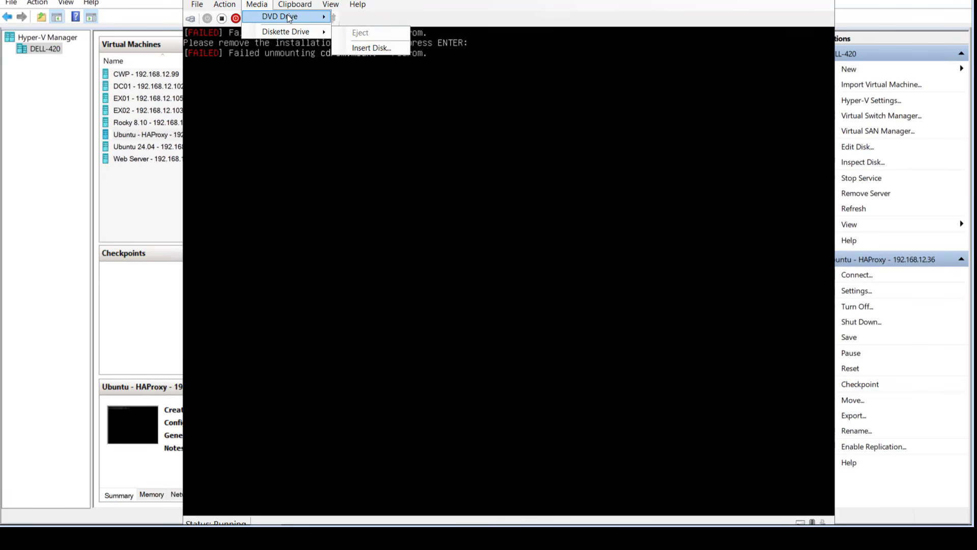
{"action": "left_click", "coordinate": [256, 6]}
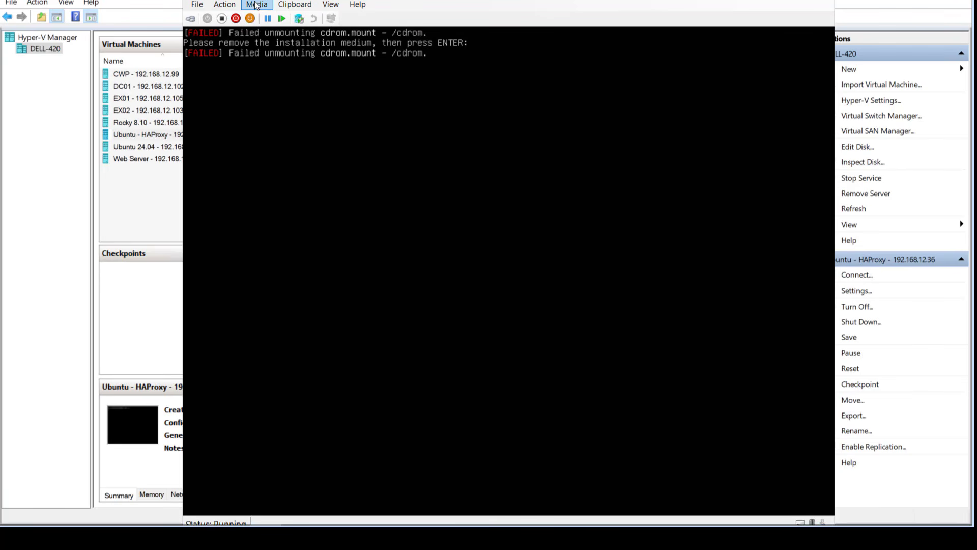
Reset the Ubuntu HAProxy virtual machine, confirm the reset, and check its DVD drive media options during boot
{"action": "left_click", "coordinate": [283, 19]}
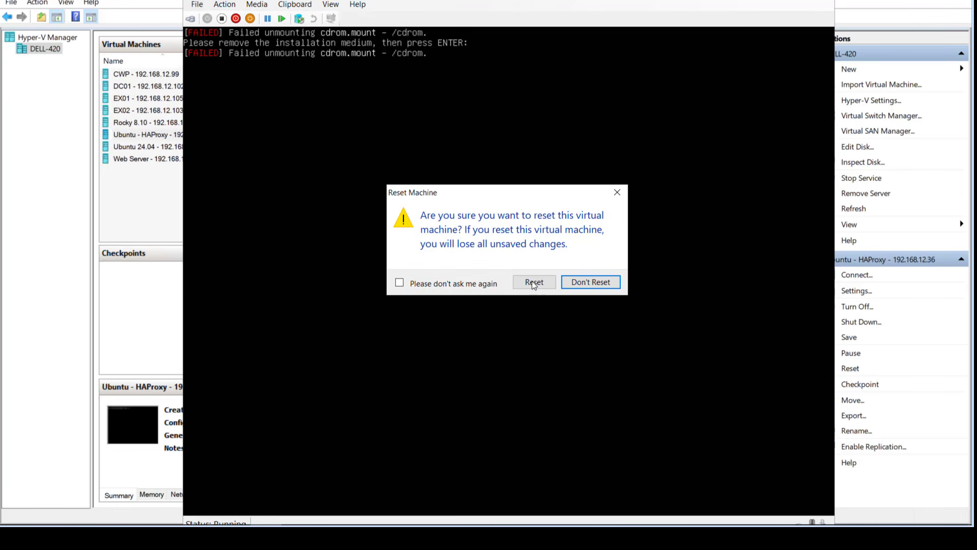
{"action": "left_click", "coordinate": [532, 281]}
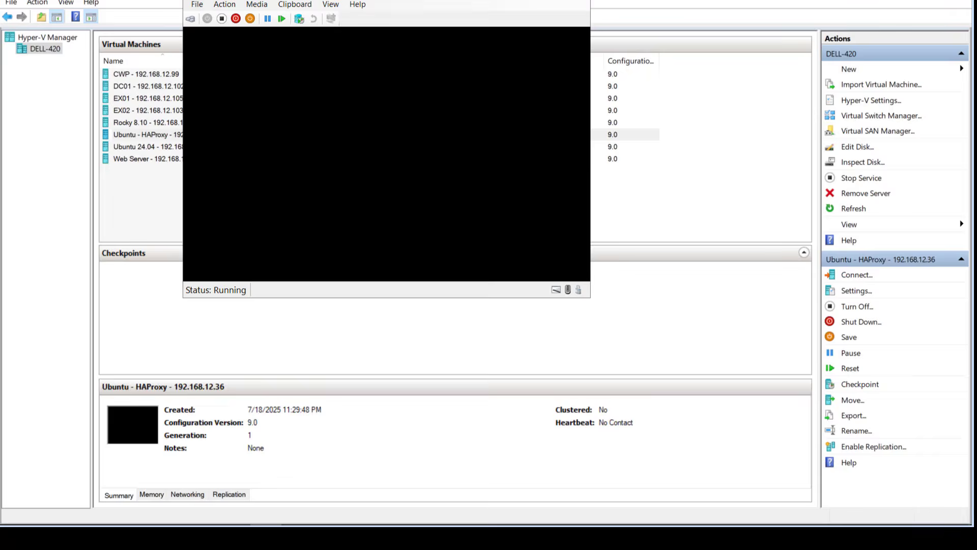
{"action": "left_click", "coordinate": [256, 5]}
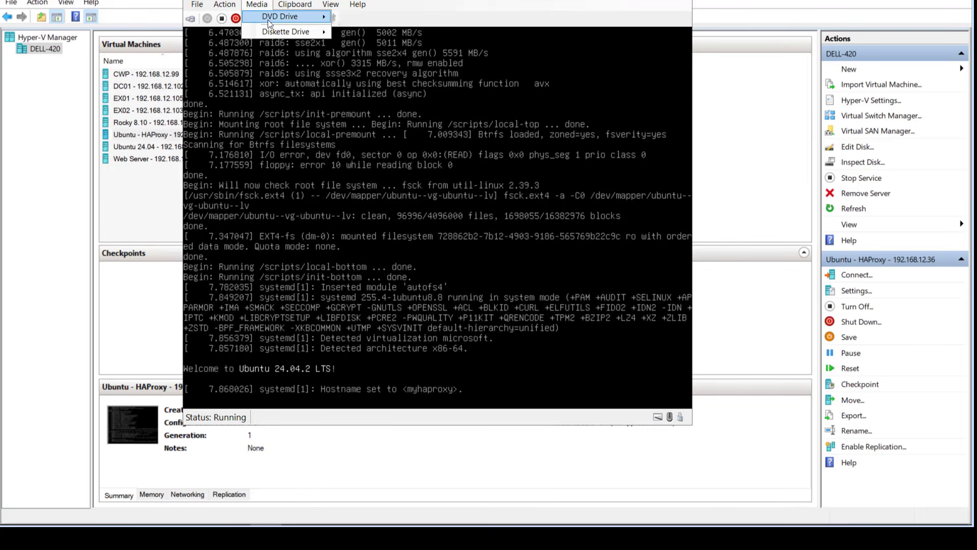
{"action": "mouse_move", "coordinate": [273, 18]}
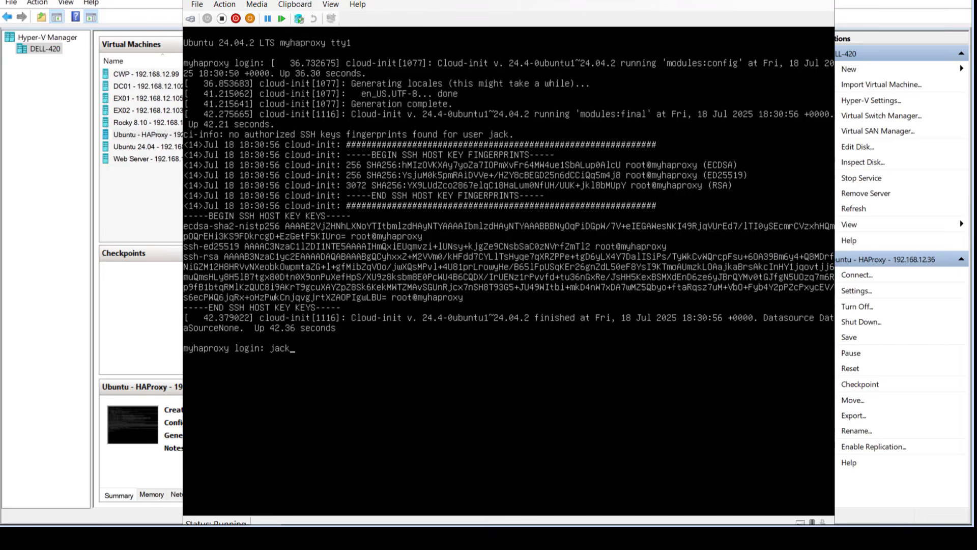
Log in at the myhaproxy console with the username and account password, and list the network addresses with ip a
{"action": "key", "text": "Return"}
{"action": "key", "text": "Return"}
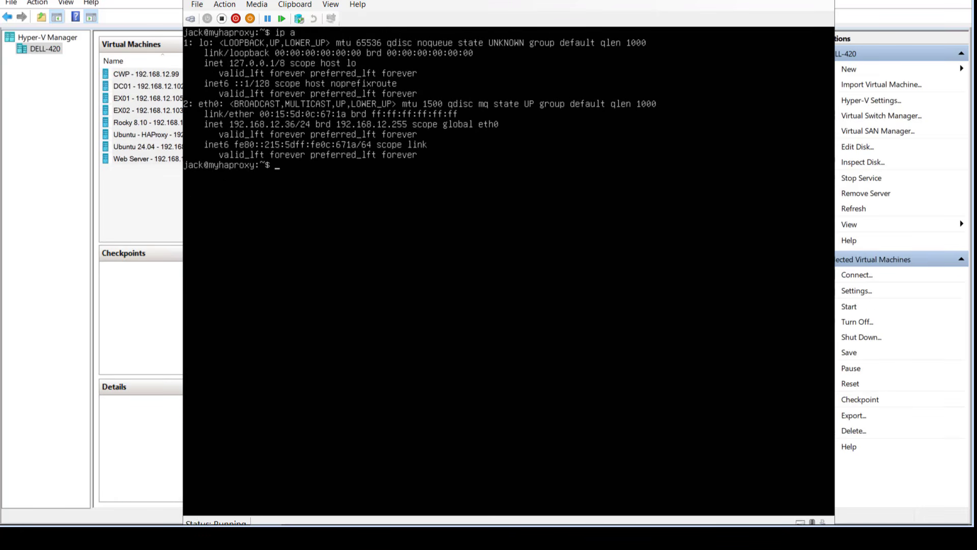
Switch to PuTTY, start an SSH connection to 192.168.12.36 on port 22, and accept the server's host key
{"action": "left_click", "coordinate": [200, 517]}
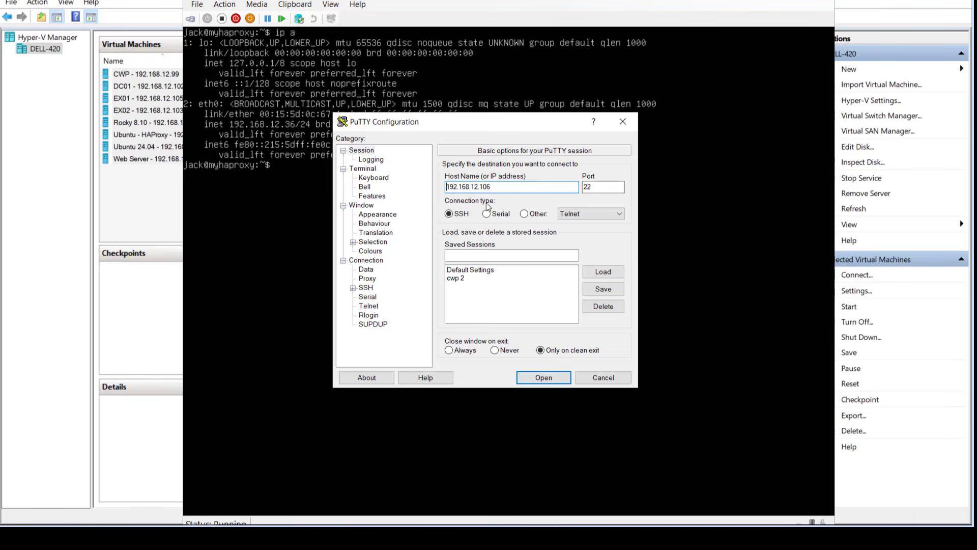
{"action": "left_click", "coordinate": [501, 186]}
{"action": "key", "text": "BackSpace"}
{"action": "key", "text": "BackSpace"}
{"action": "key", "text": "BackSpace"}
{"action": "type", "text": "36"}
{"action": "key", "text": "Return"}
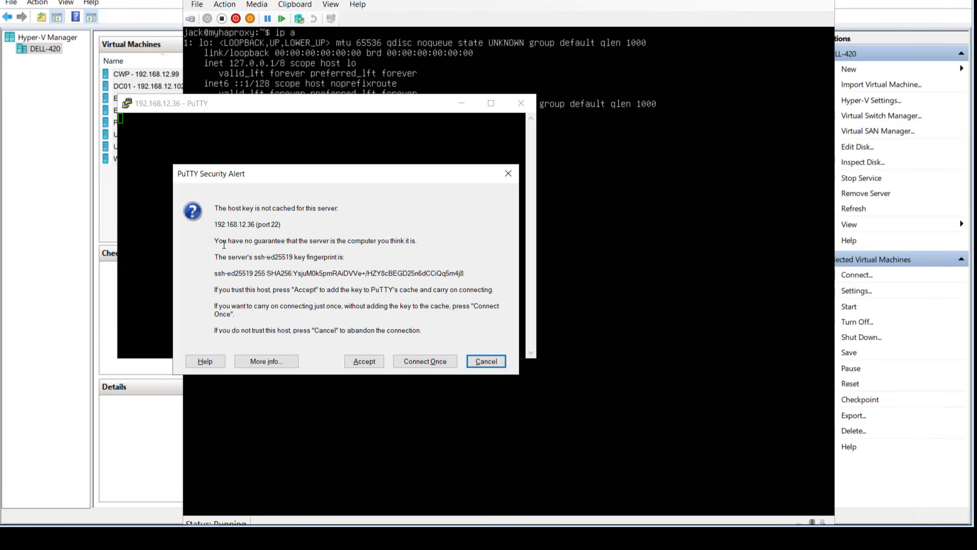
{"action": "left_click", "coordinate": [365, 361]}
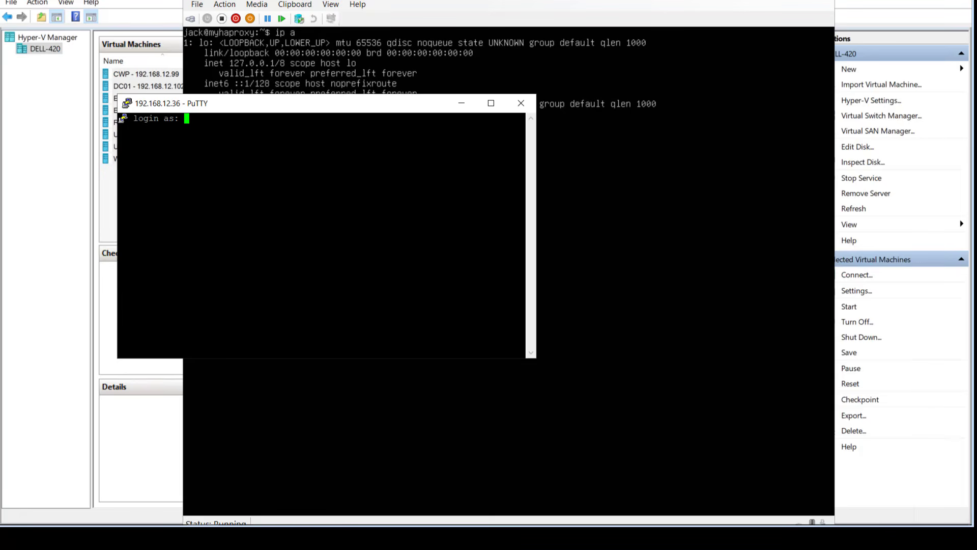
Log in to the SSH session with the username and the account password
{"action": "type", "text": "jack"}
{"action": "key", "text": "Return"}
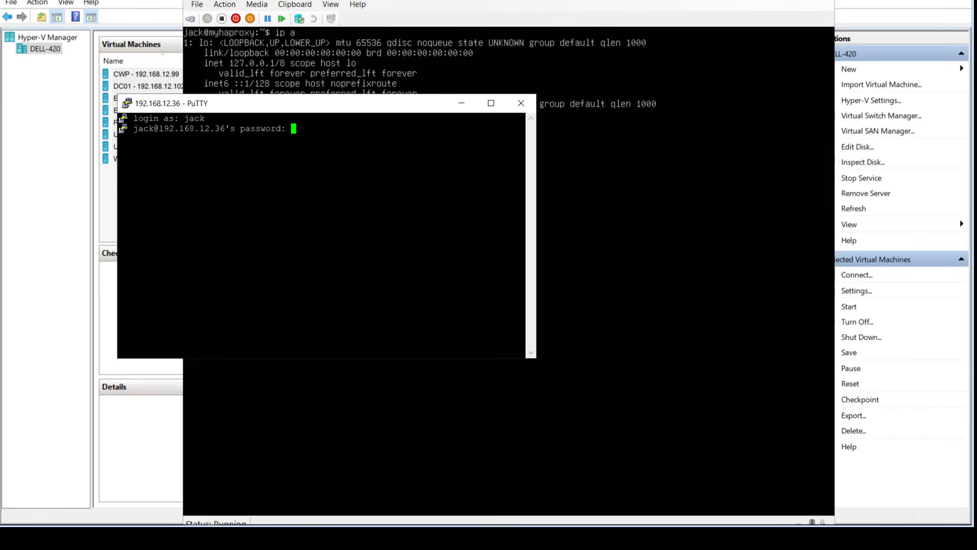
{"action": "key", "text": "Return"}
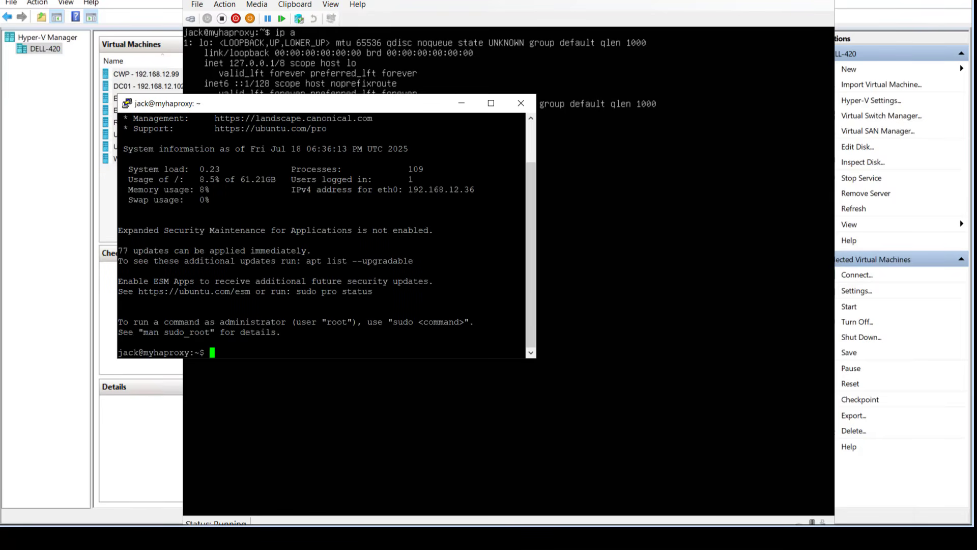
Put the virtual machine console out of the way and reposition and enlarge the SSH terminal window
{"action": "left_click", "coordinate": [823, 1]}
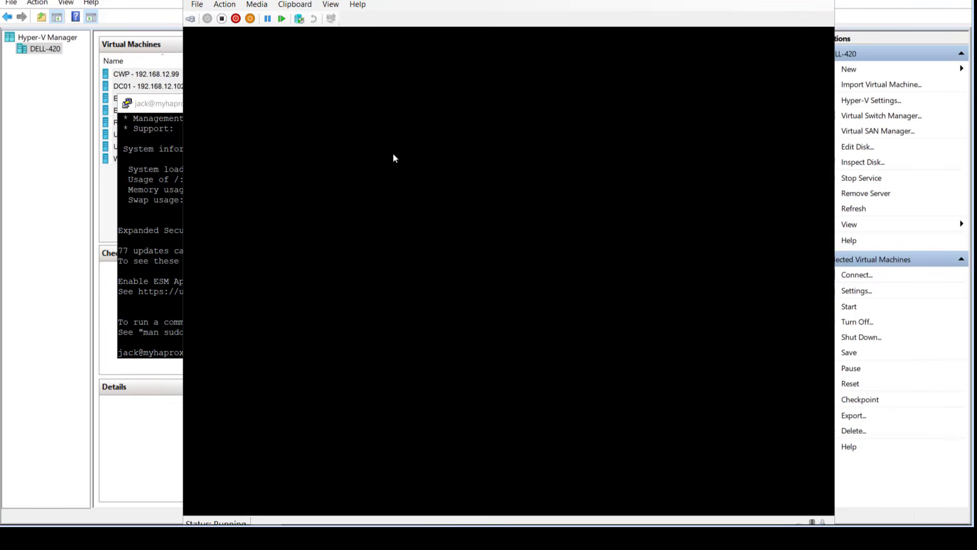
{"action": "left_click_drag", "start_coordinate": [252, 108], "coordinate": [360, 16]}
{"action": "left_click_drag", "start_coordinate": [640, 267], "coordinate": [802, 481]}
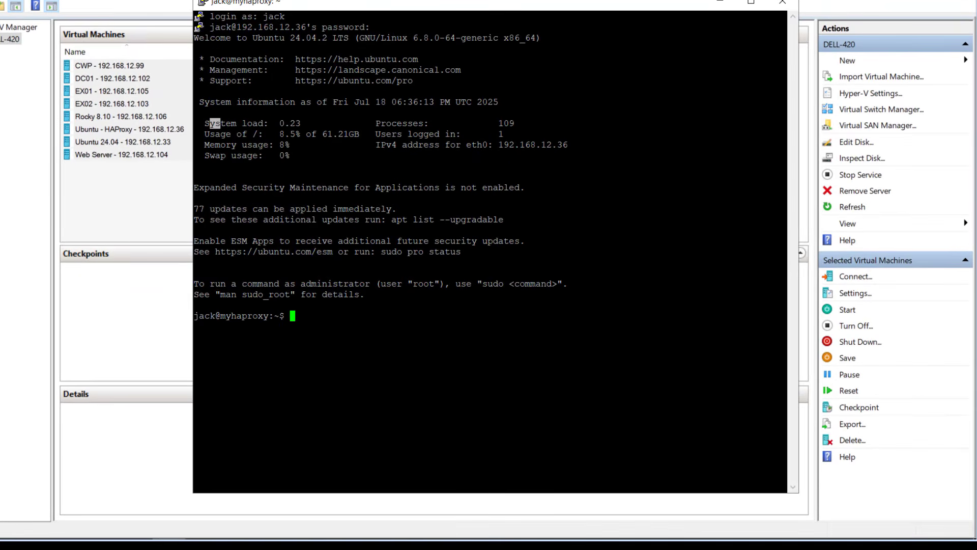
Examine the system load, disk and memory usage, and eth0 IPv4 address in the login banner
{"action": "left_click_drag", "start_coordinate": [220, 124], "coordinate": [360, 145]}
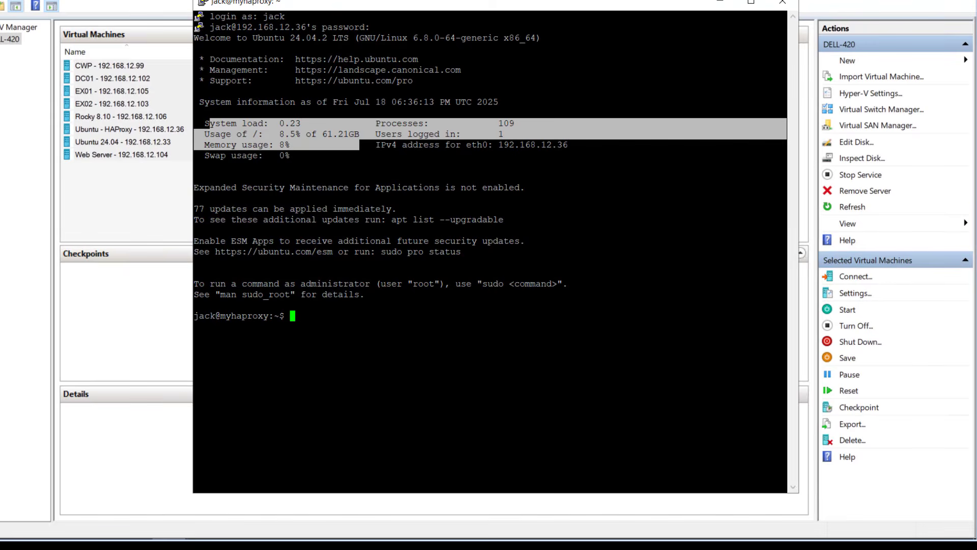
{"action": "left_click_drag", "start_coordinate": [532, 155], "coordinate": [495, 145]}
{"action": "left_click", "coordinate": [495, 145]}
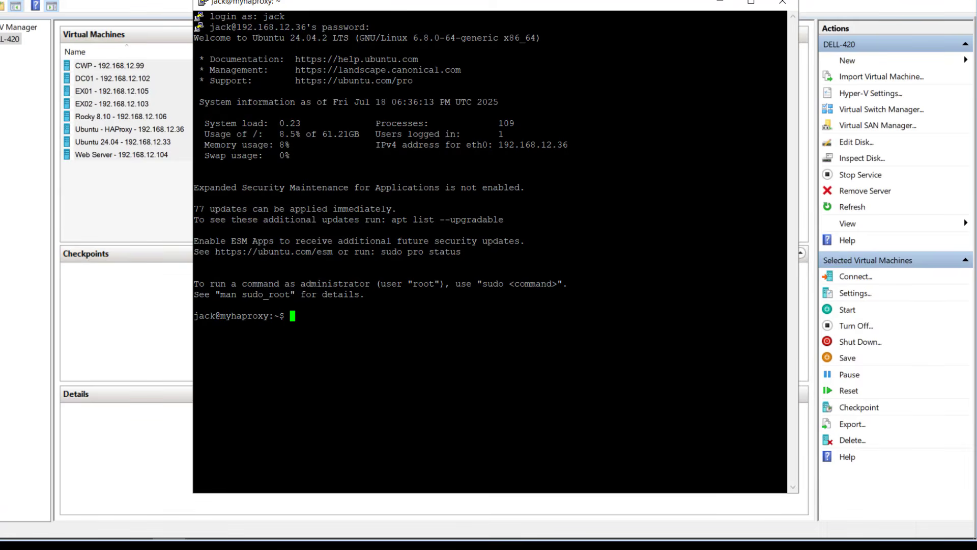
Clear the terminal and open a root shell with sudo -i, entering the account password
{"action": "type", "text": "clear"}
{"action": "key", "text": "Return"}
{"action": "type", "text": "sudo -i"}
{"action": "key", "text": "Return"}
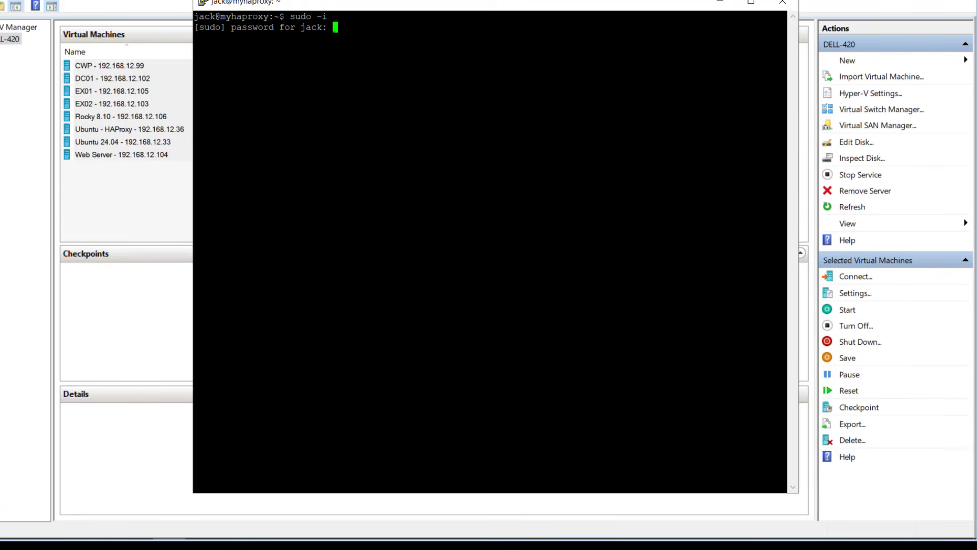
{"action": "key", "text": "Return"}
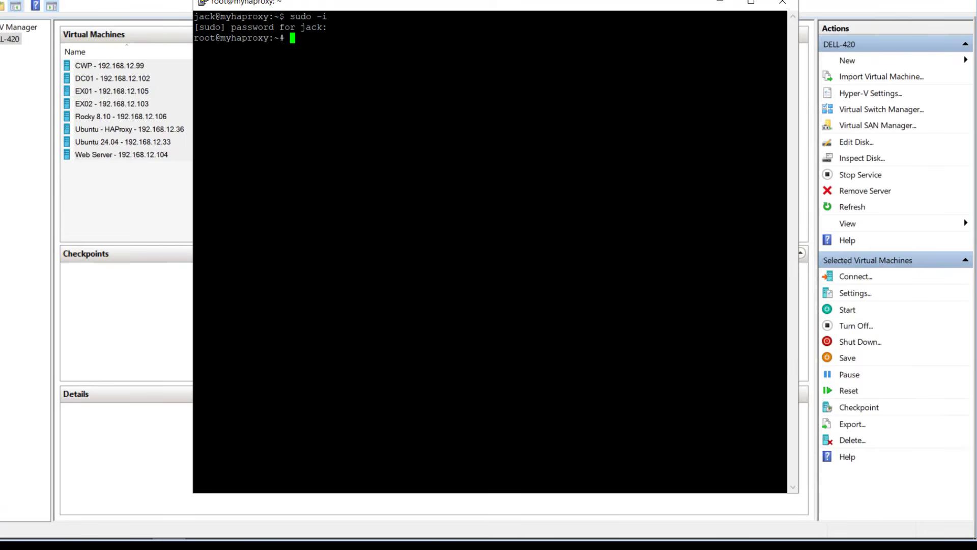
Set the time zone to Asia/Kolkata with timedatectl, and run apt update && apt full-upgrade -y && reboot
{"action": "type", "text": "timedatectl set-timezone Asia/Kolkata"}
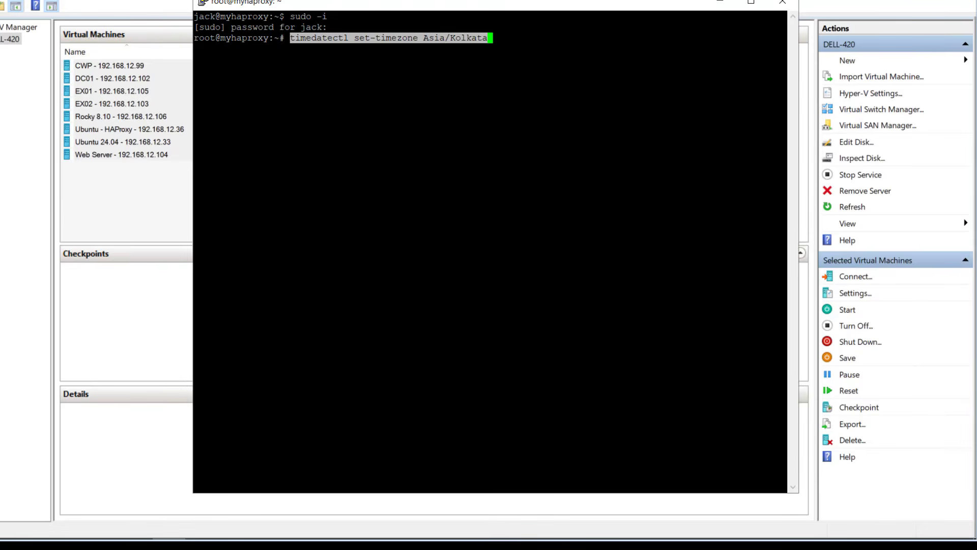
{"action": "key", "text": "Return"}
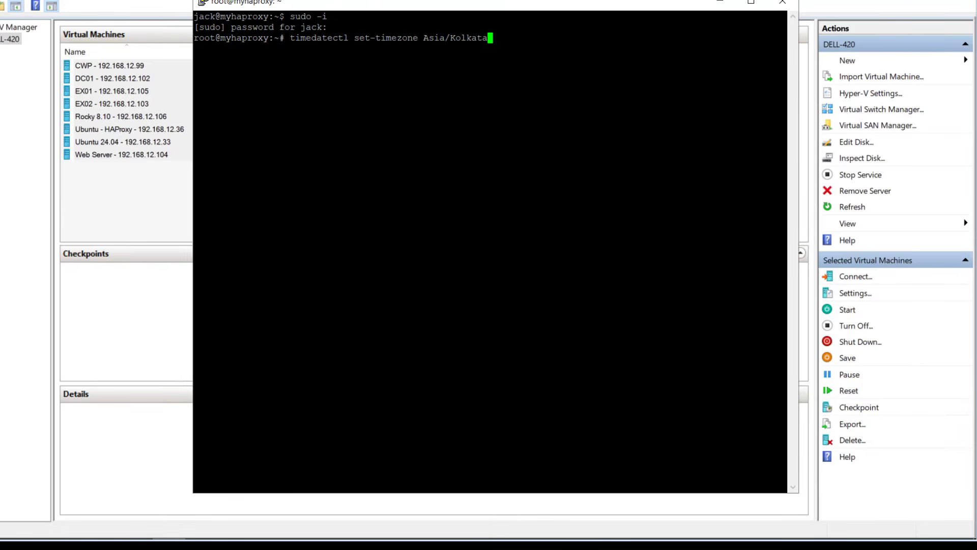
{"action": "key", "text": "Return"}
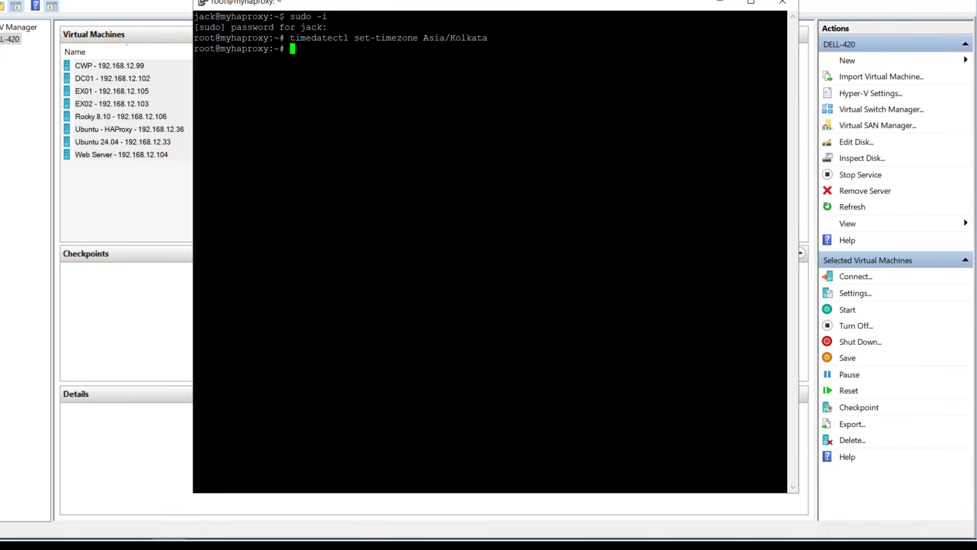
{"action": "type", "text": "apt update && apt full-upgrade -y && reboot"}
{"action": "key", "text": "Return"}
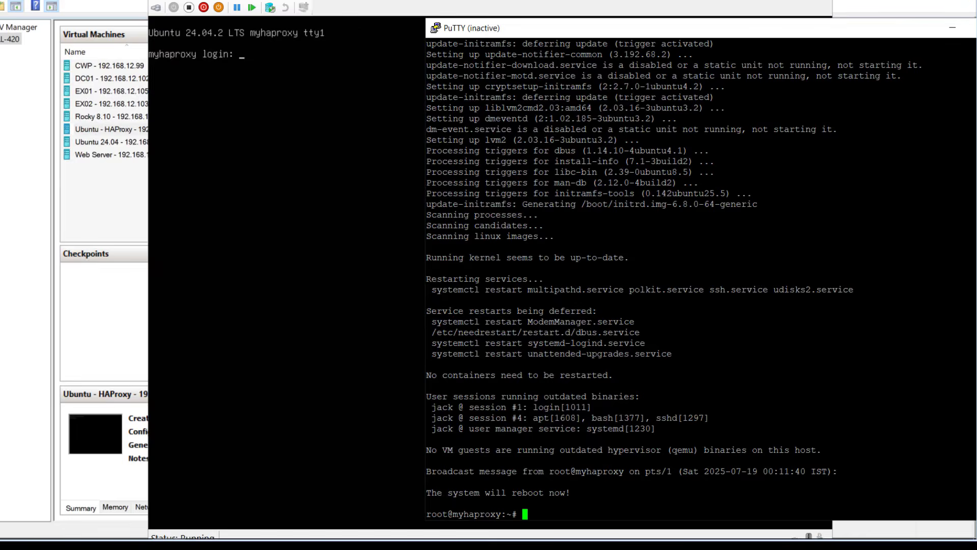
Restart the inactive PuTTY session after the reboot and log back in with the username and account password
{"action": "right_click", "coordinate": [487, 33]}
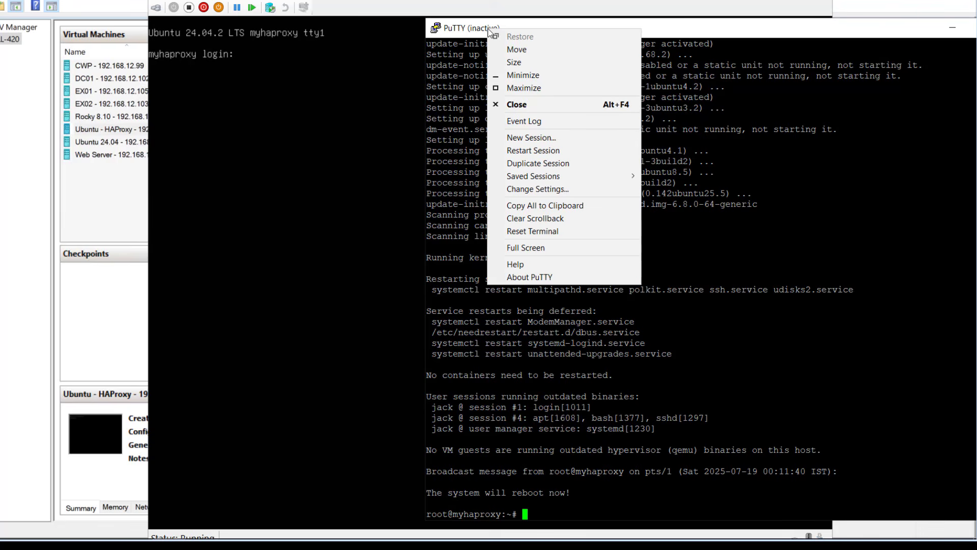
{"action": "left_click", "coordinate": [527, 151]}
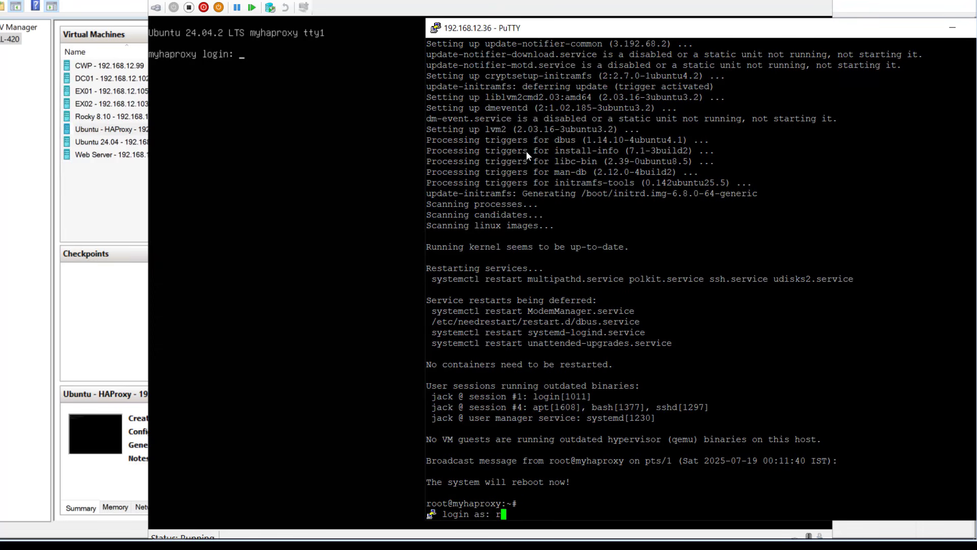
{"action": "type", "text": "jack"}
{"action": "key", "text": "Return"}
{"action": "key", "text": "Return"}
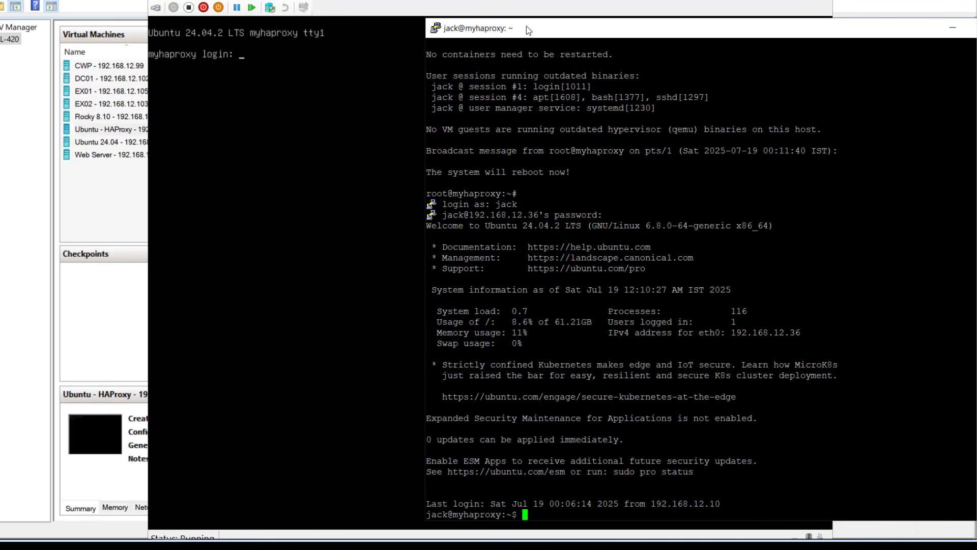
Clear the terminal and check the server's time and time zone settings with timedatectl
{"action": "type", "text": "clear"}
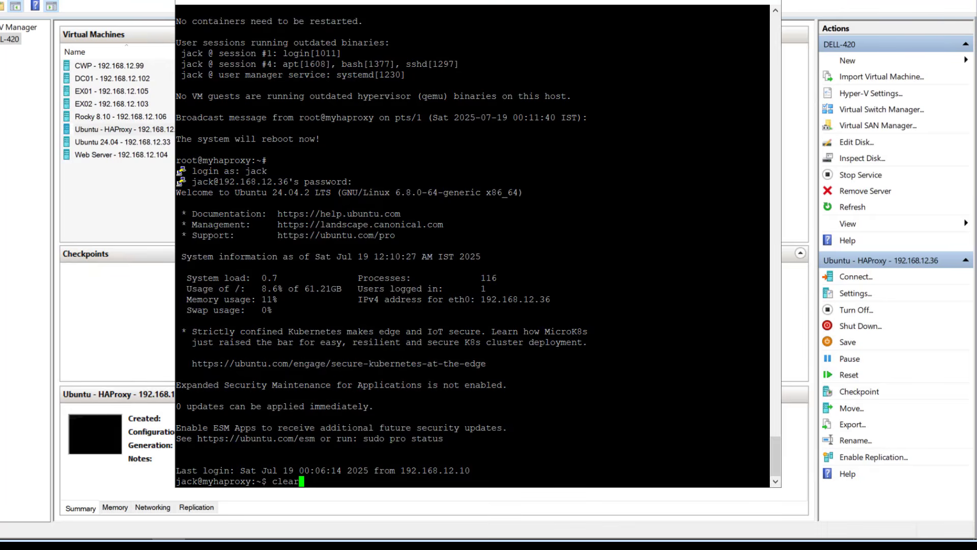
{"action": "key", "text": "Return"}
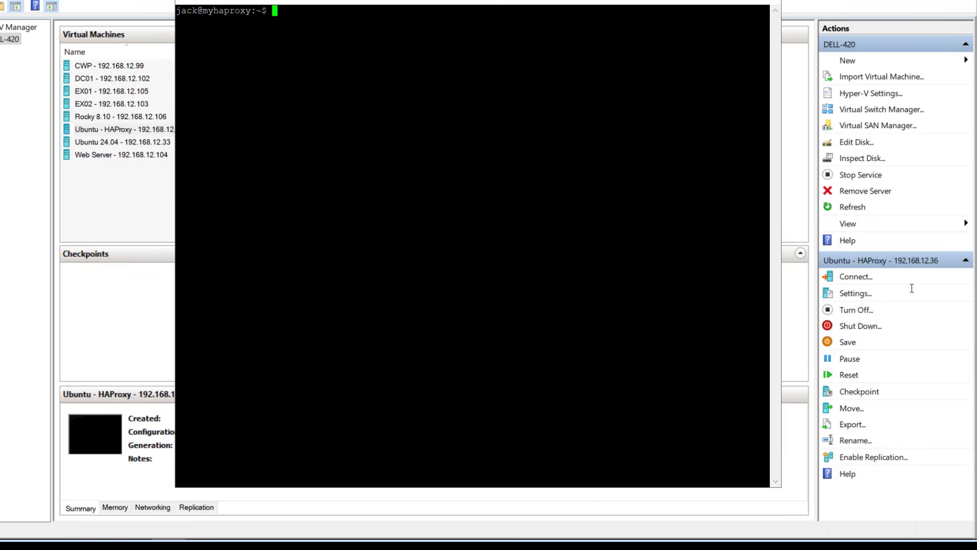
{"action": "type", "text": "timedatectl"}
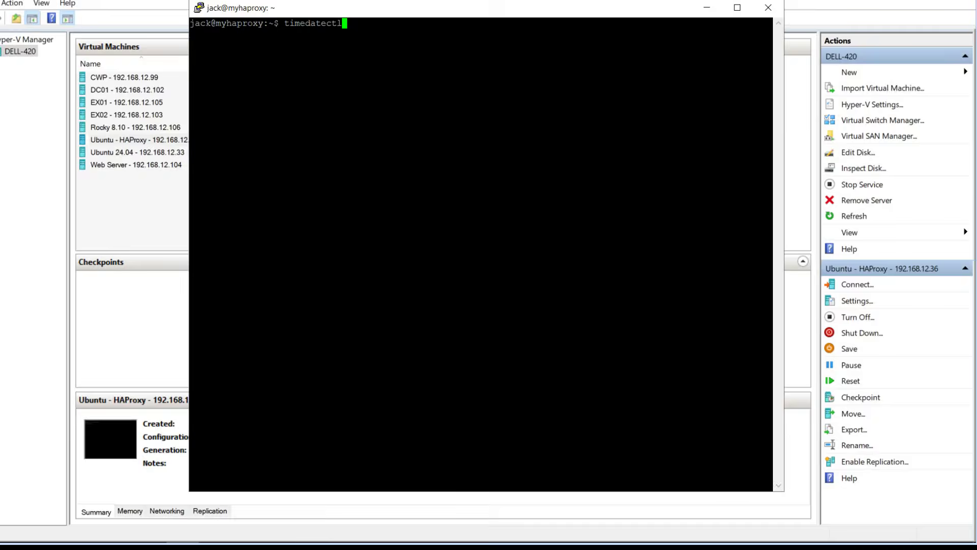
{"action": "key", "text": "Return"}
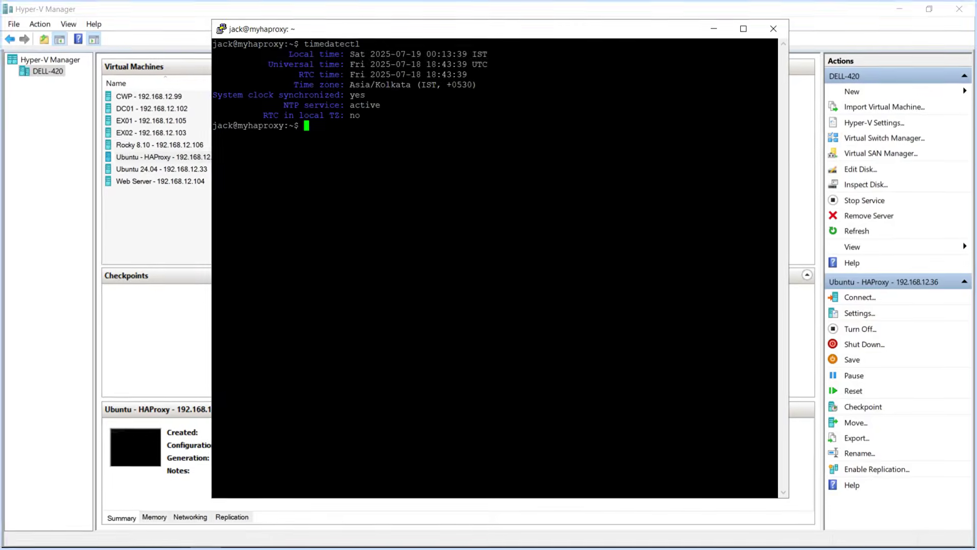